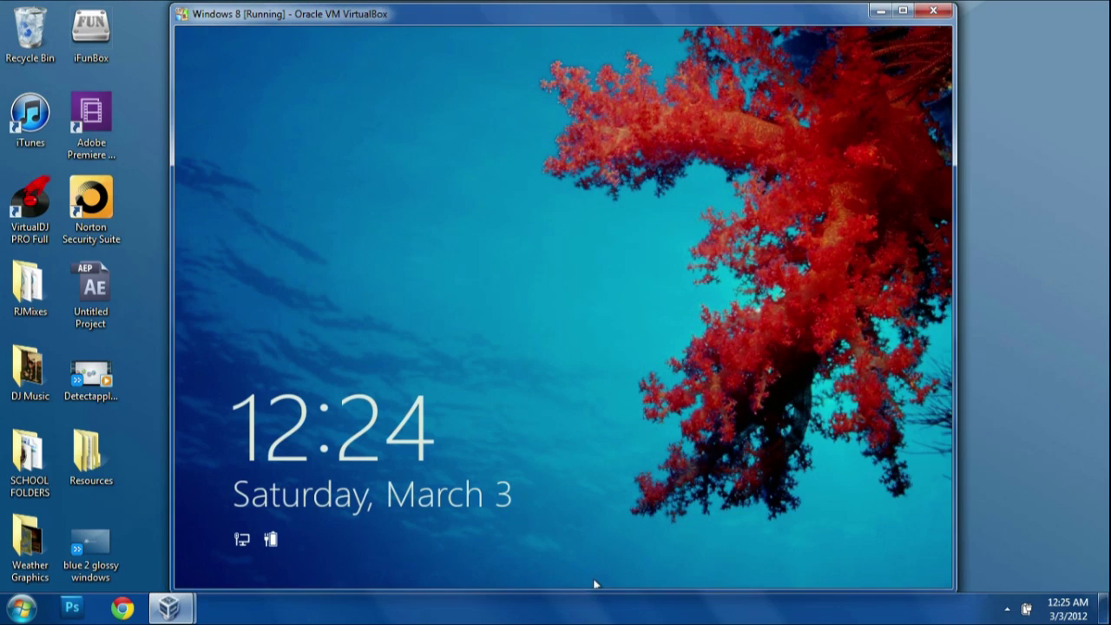
- Dismiss the lock screen and turn on the On-Screen Keyboard from the sign-in screen's accessibility options
left_click_drag(595, 581, 563, 29)
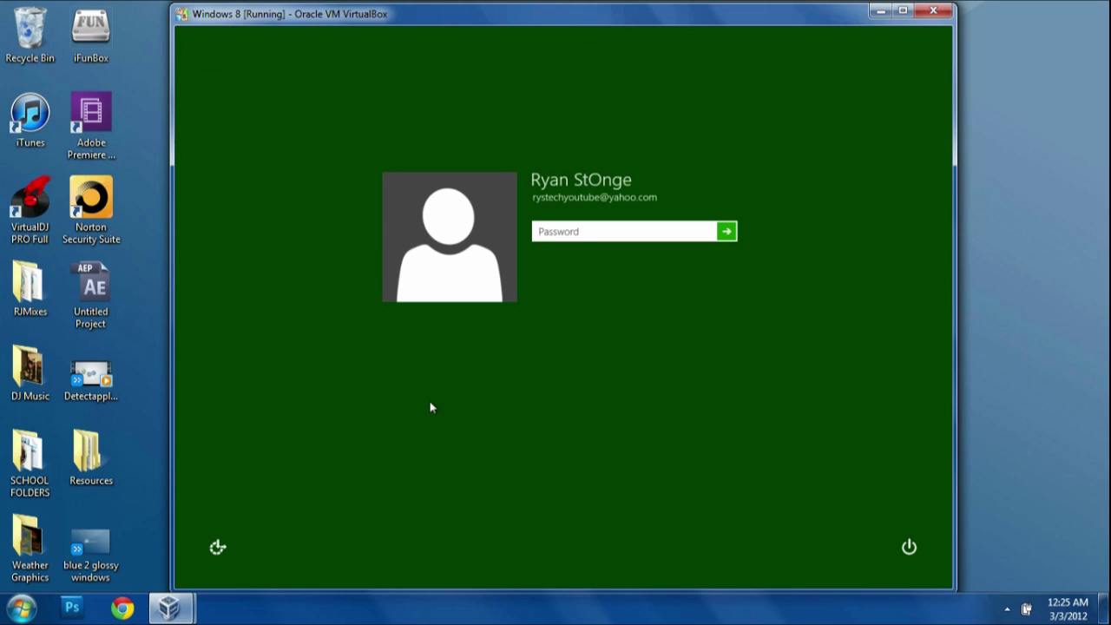
left_click(234, 484)
left_click(219, 547)
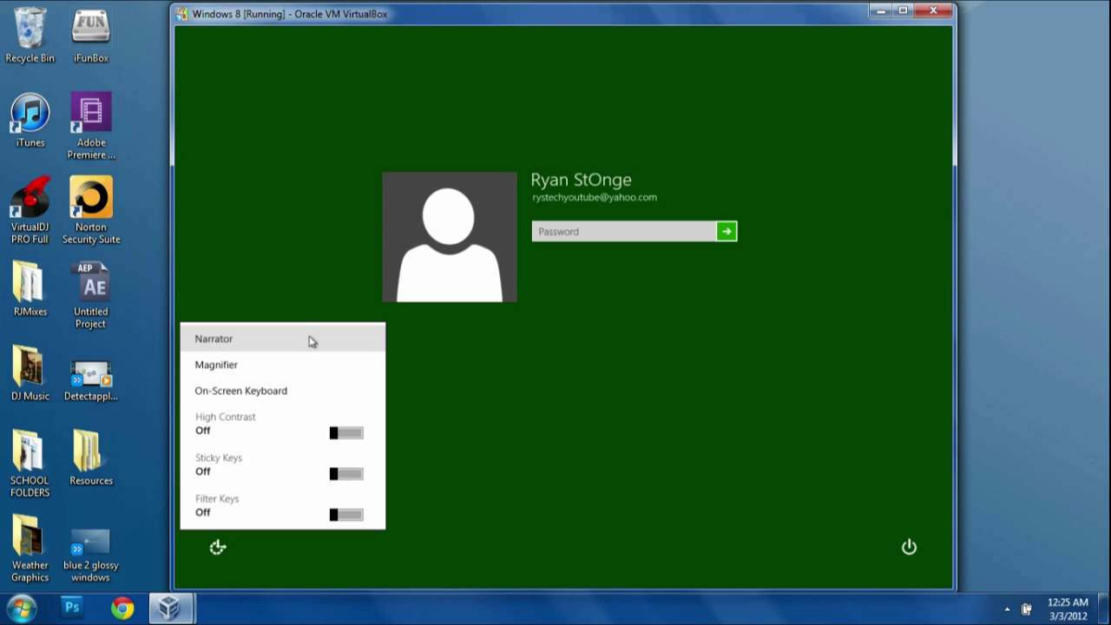
left_click(281, 391)
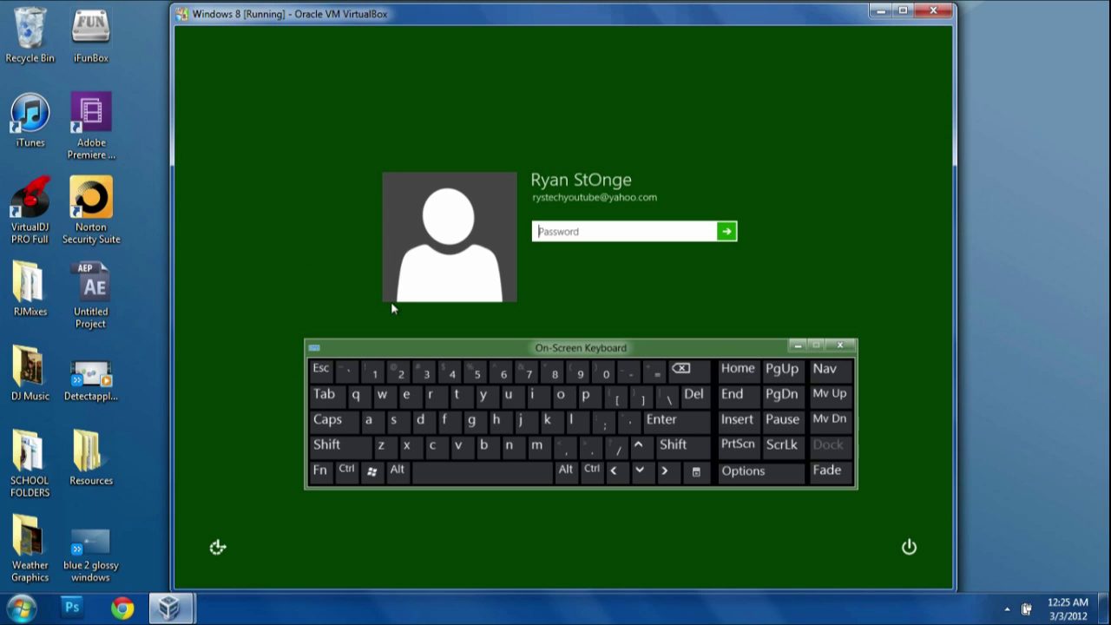
- Look over the accessibility options and the shut down and restart choices on the sign-in screen
left_click(218, 555)
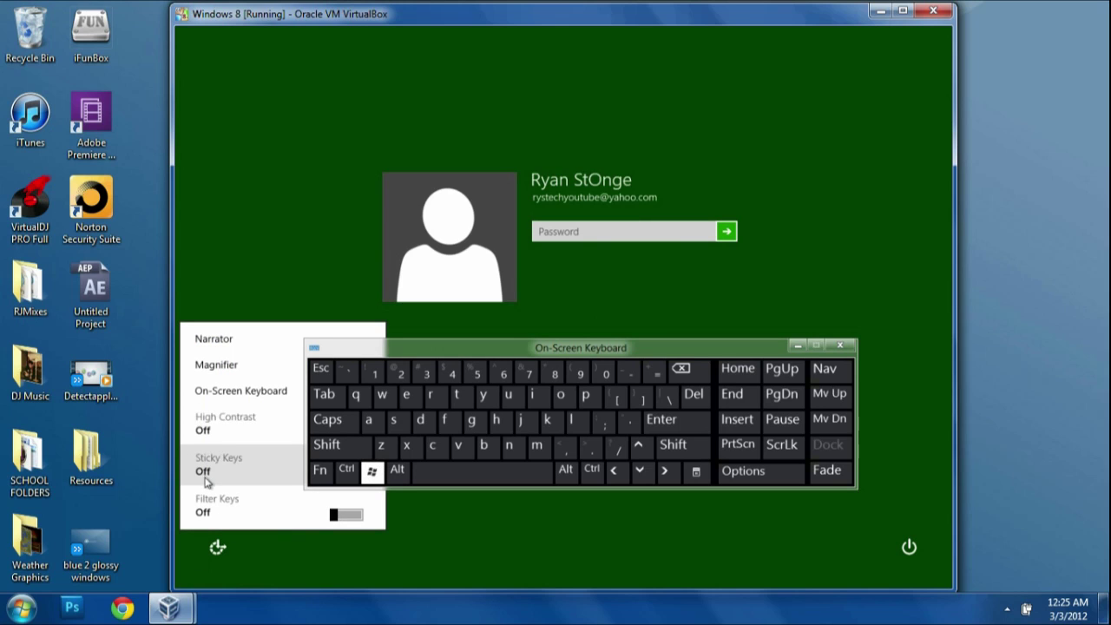
left_click(217, 549)
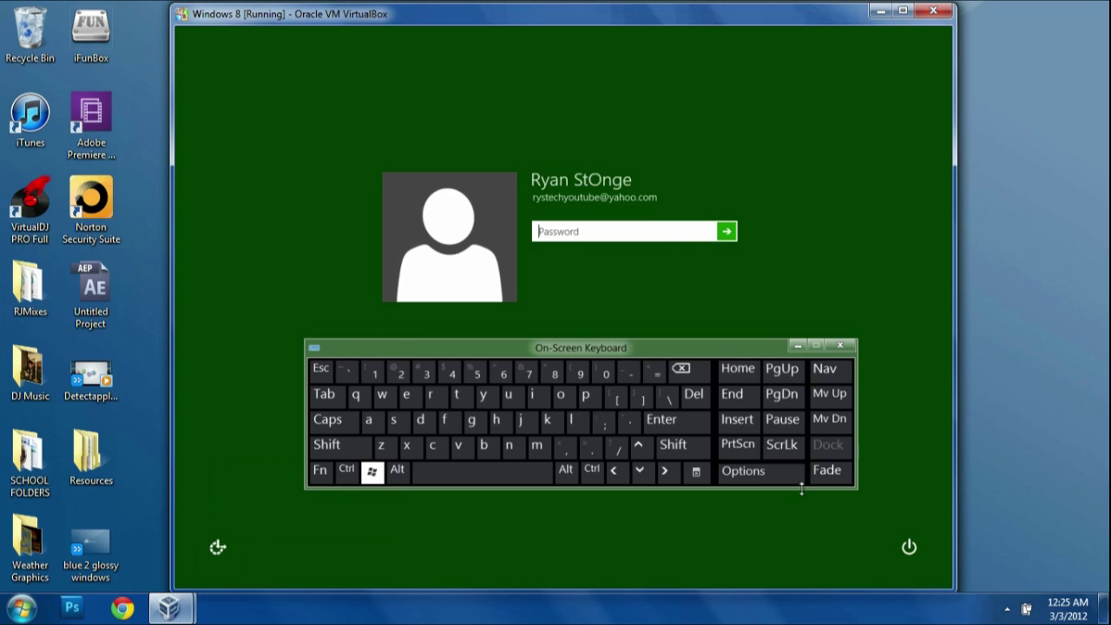
left_click(906, 547)
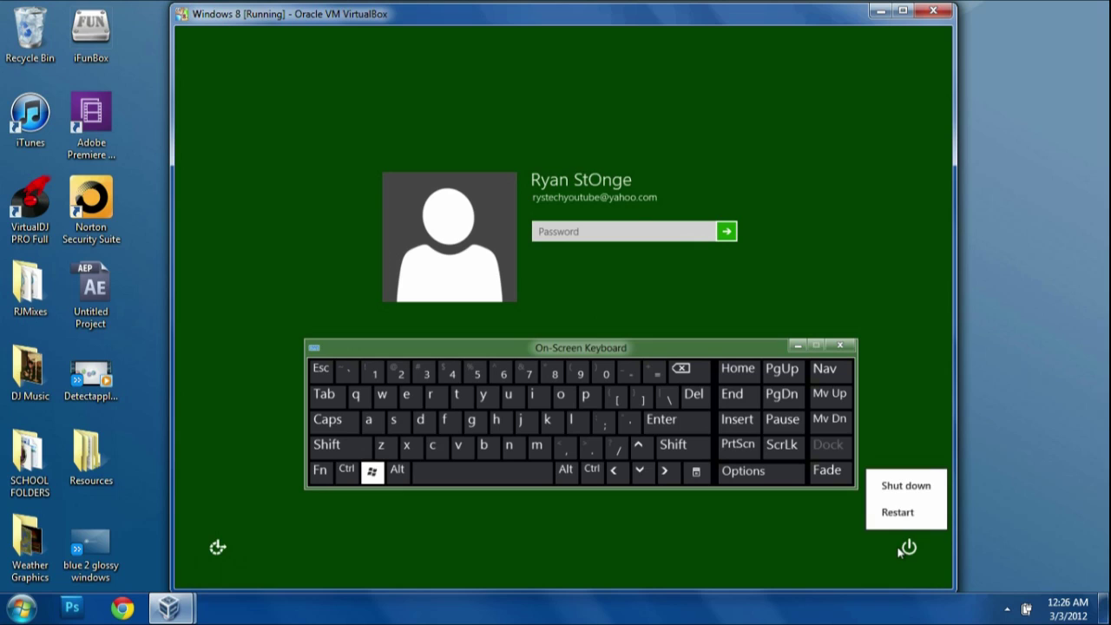
left_click(895, 325)
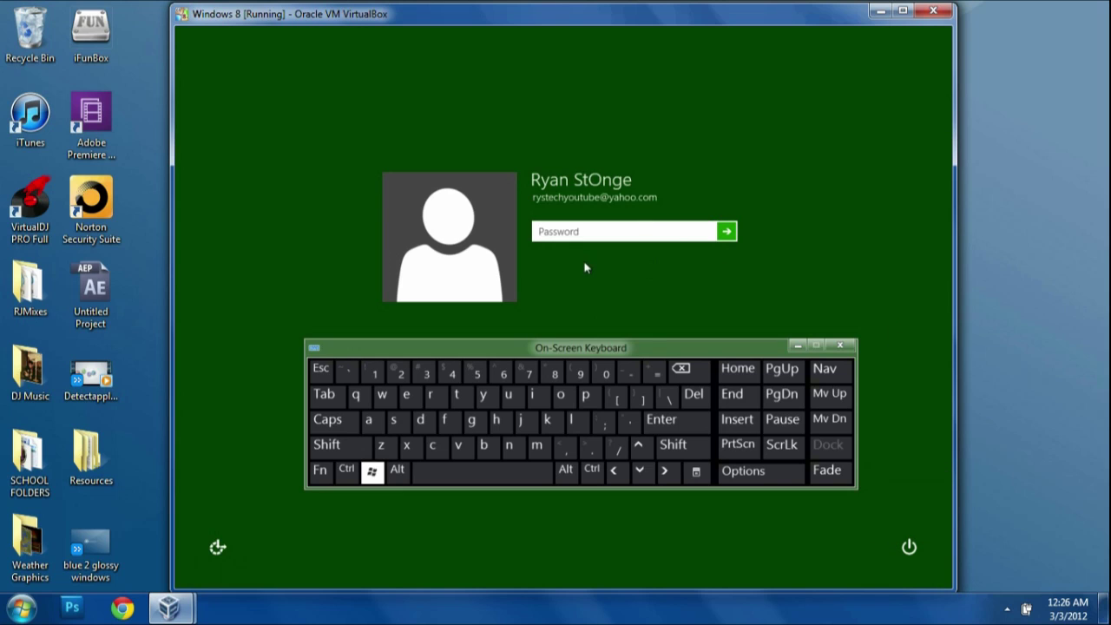
- Enter the account password and sign in to Windows 8
type("********")
key("Return")
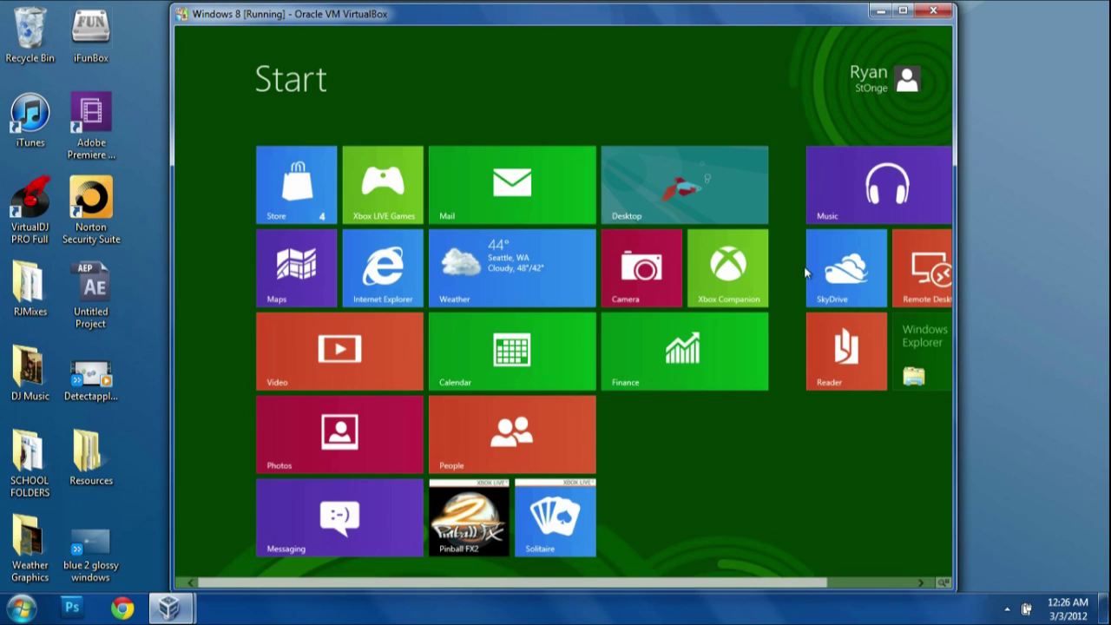
- Look through the Start screen tiles and the charms, including the Devices charm, and return to the Start screen
left_click_drag(812, 583, 899, 583)
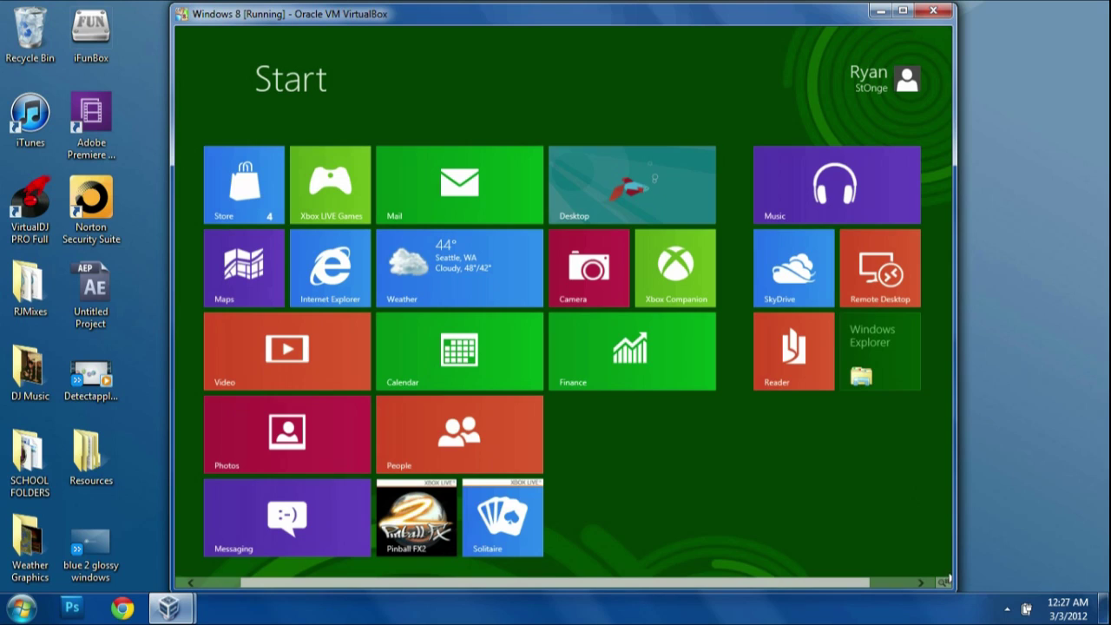
mouse_move(952, 580)
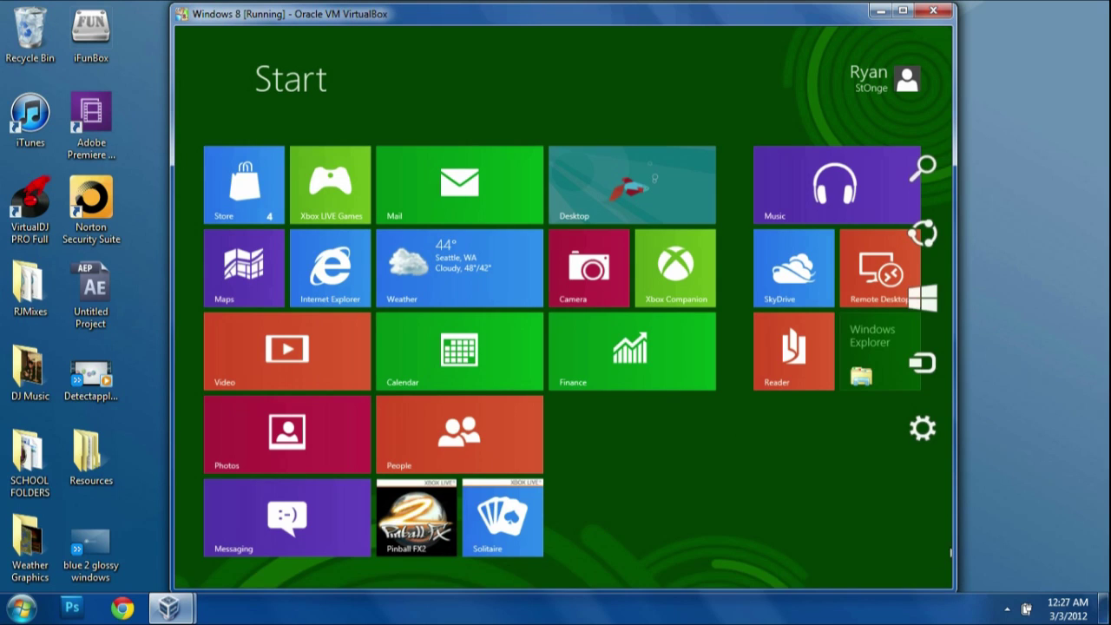
mouse_move(931, 449)
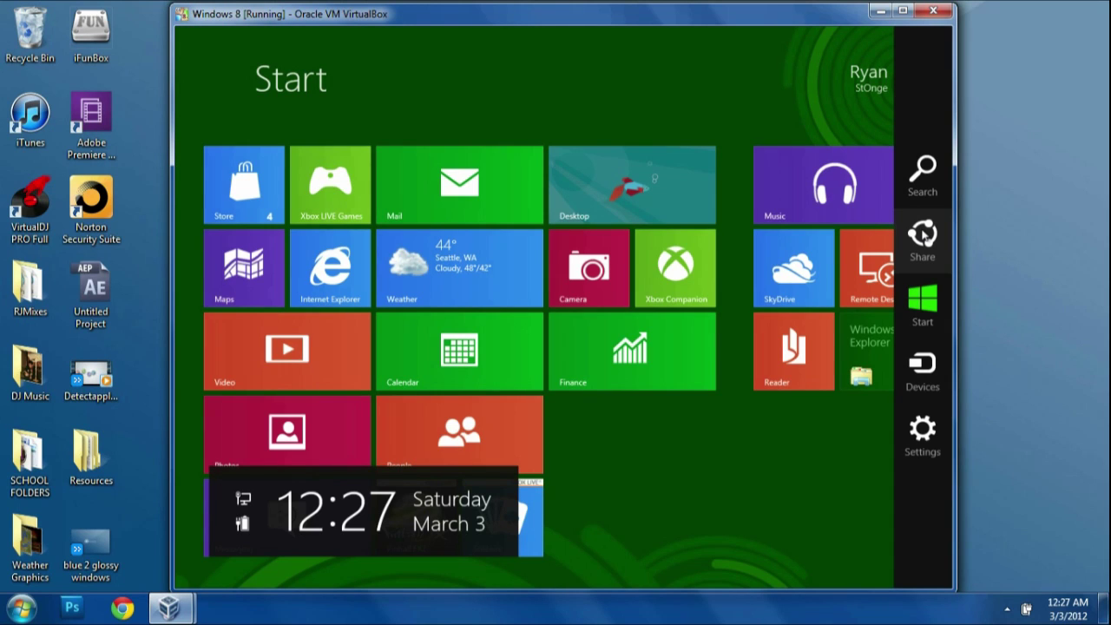
left_click(920, 298)
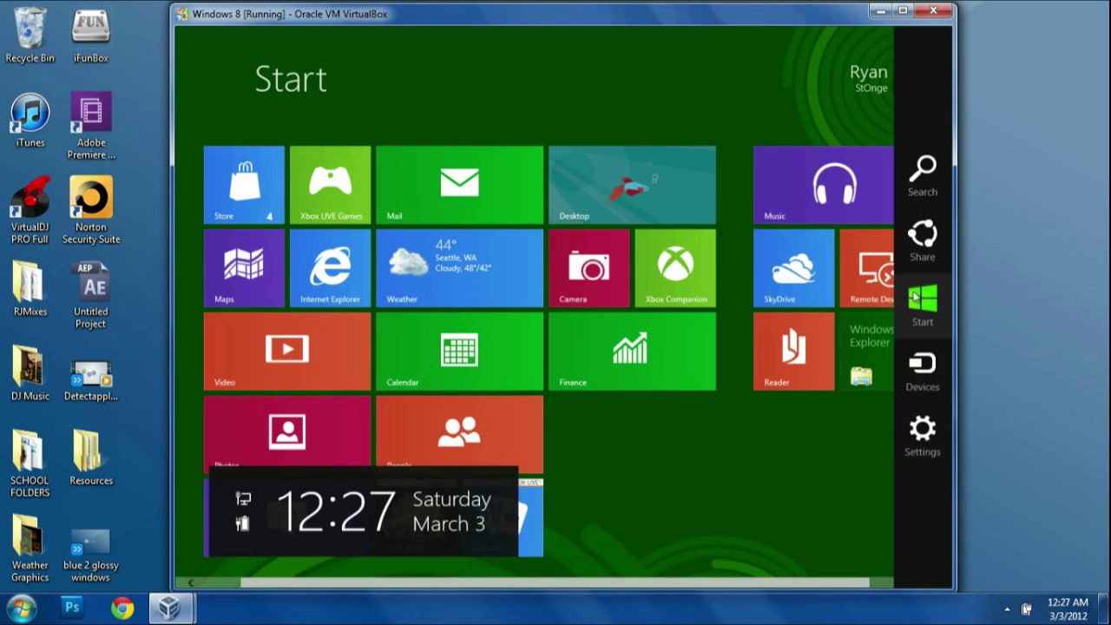
left_click(923, 364)
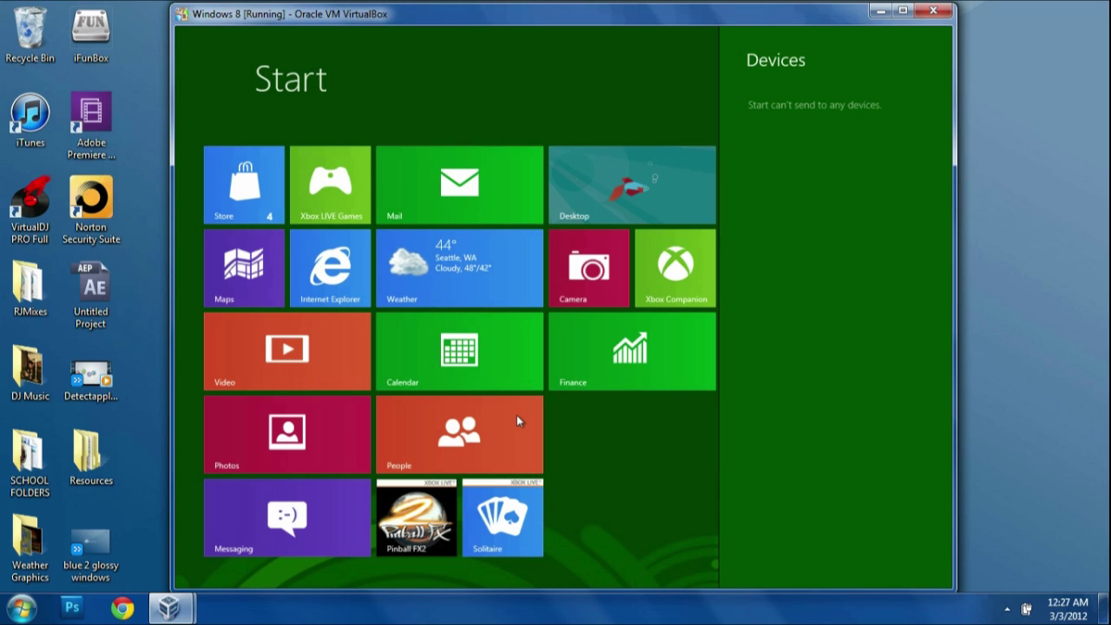
left_click(297, 392)
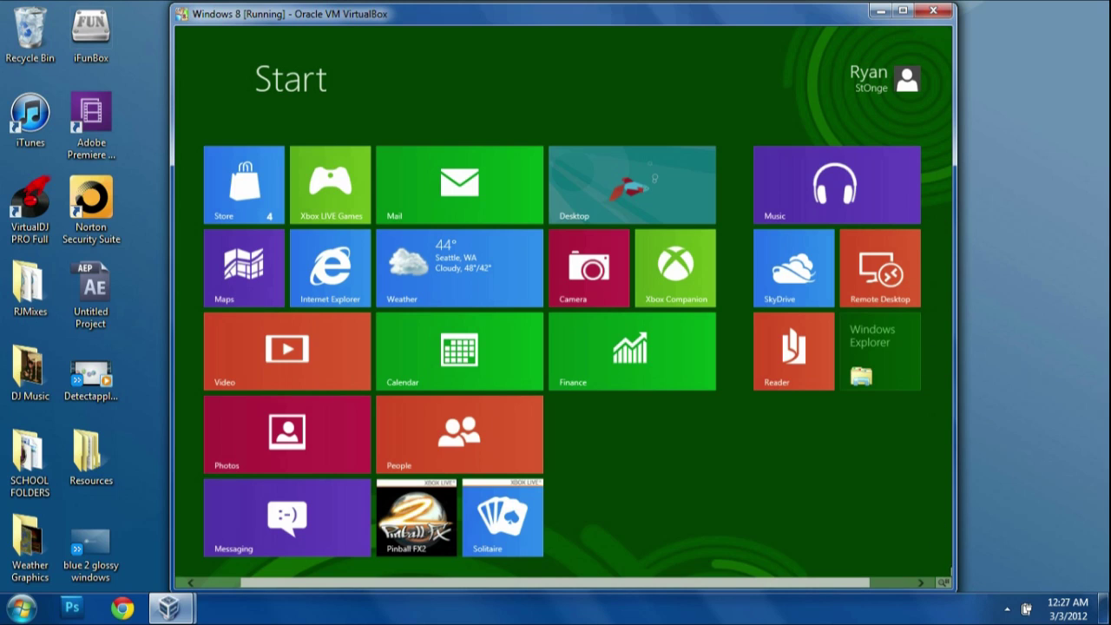
- Open the Settings charm on the Start screen and unmute the system volume
mouse_move(944, 556)
left_click(923, 299)
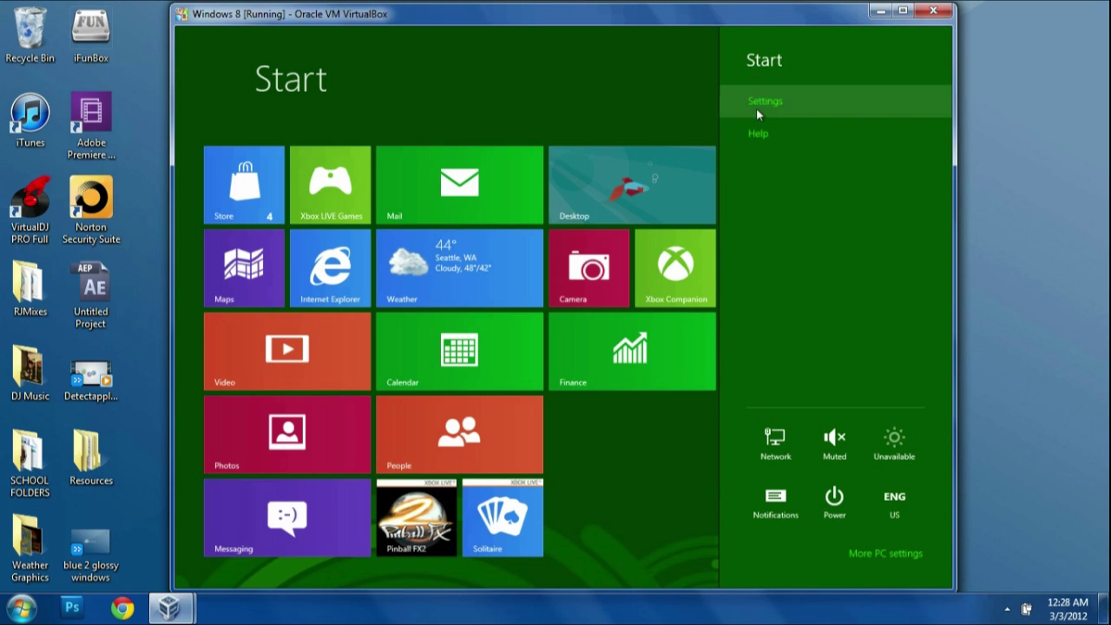
left_click(835, 445)
left_click(836, 442)
mouse_move(836, 442)
left_mouse_down()
mouse_move(833, 464)
mouse_move(833, 437)
left_mouse_up()
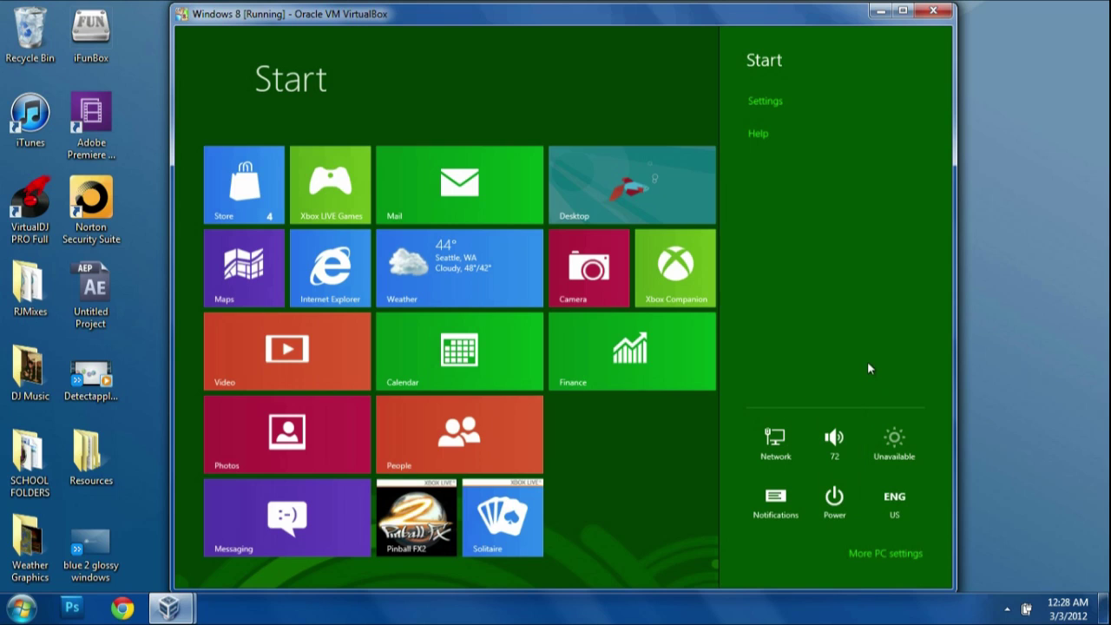
- Check the brightness, notifications and power options in the Start screen's quick settings
mouse_move(900, 460)
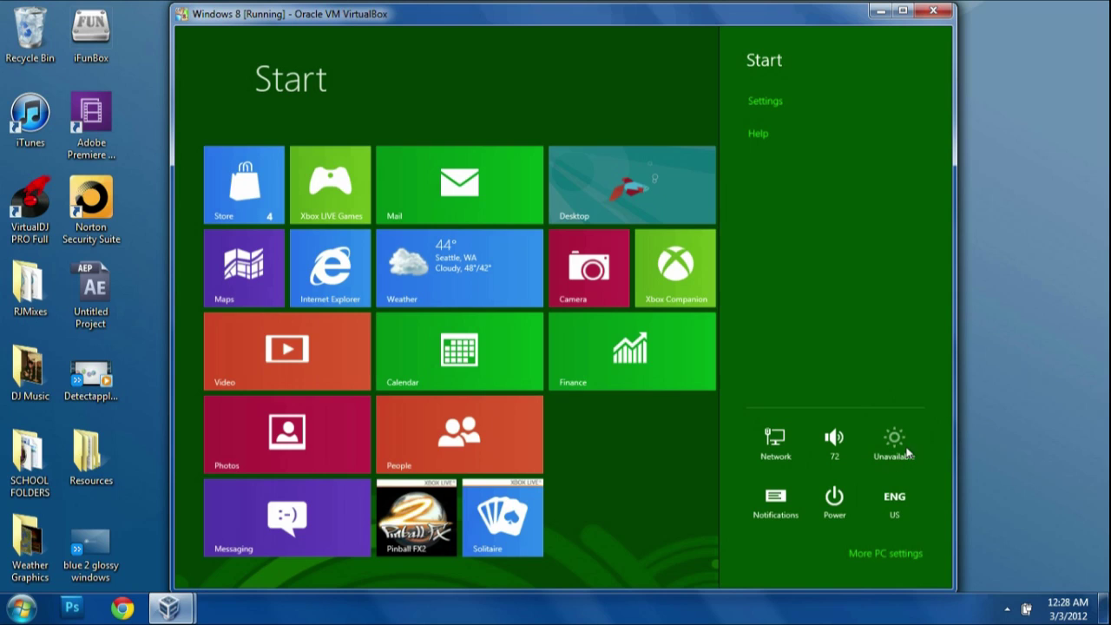
left_click(781, 496)
left_click(779, 500)
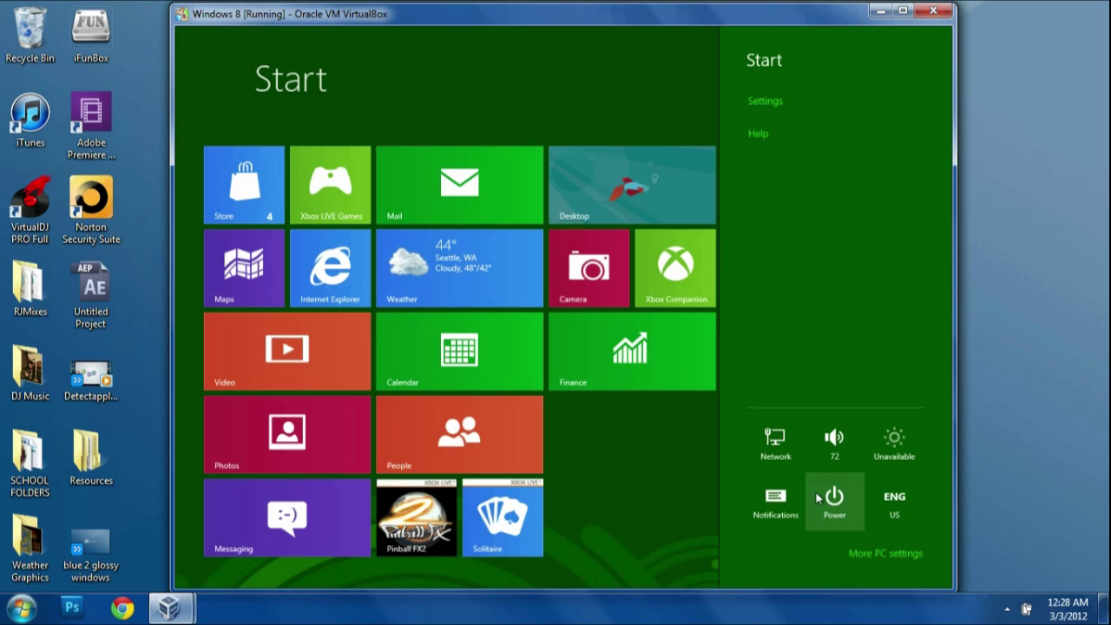
left_click(816, 497)
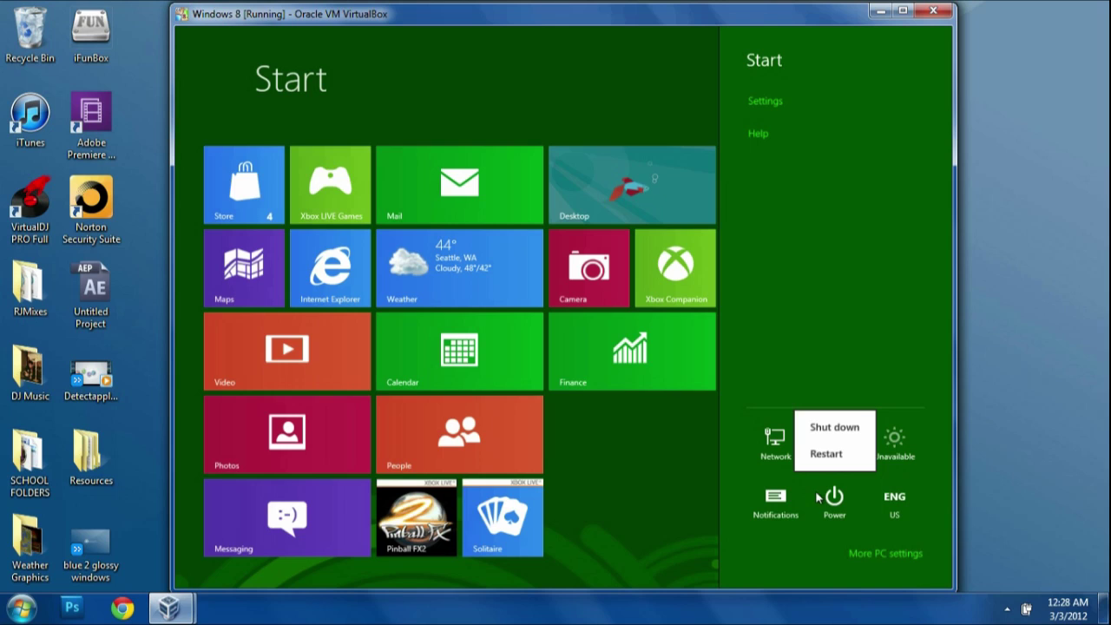
left_click(859, 356)
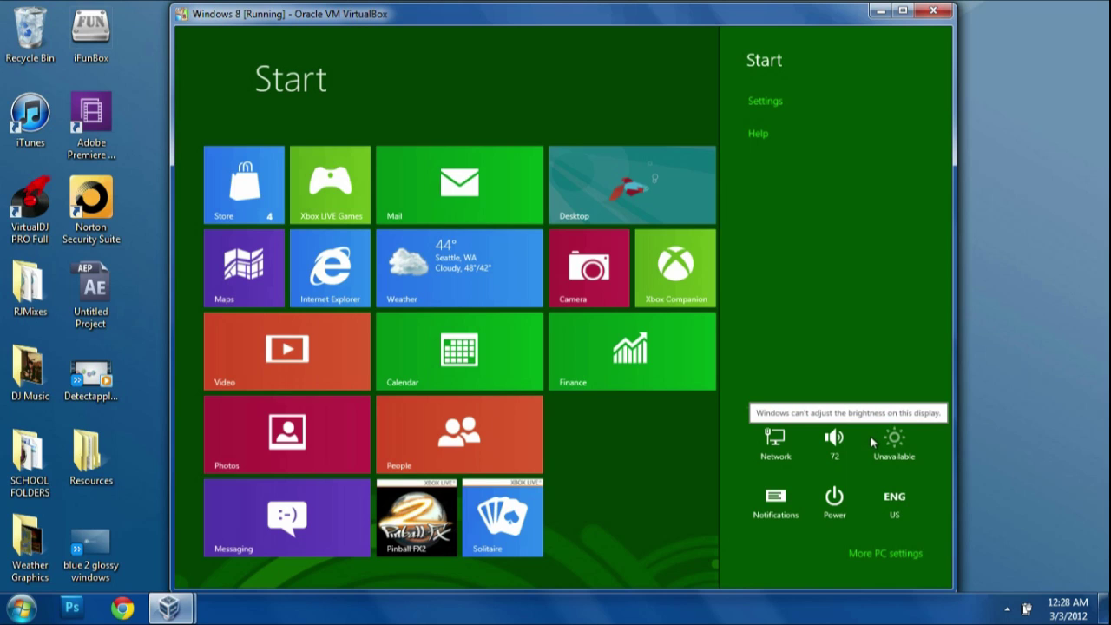
- Open the full PC settings, try several lock screen pictures and set the golden grass picture
left_click(870, 553)
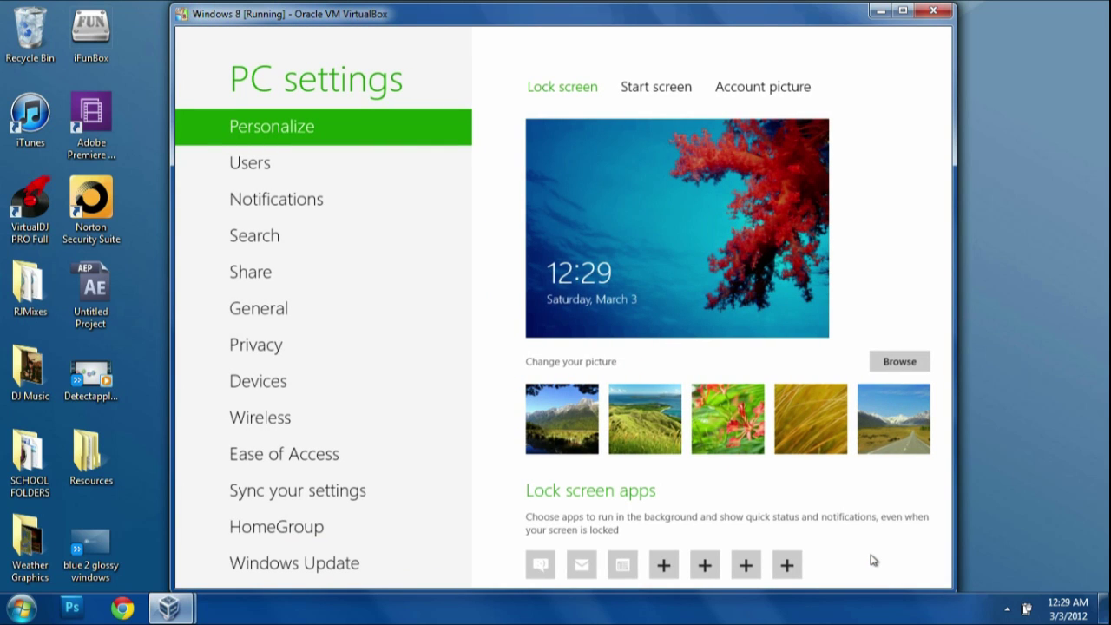
left_click(550, 428)
left_click(643, 419)
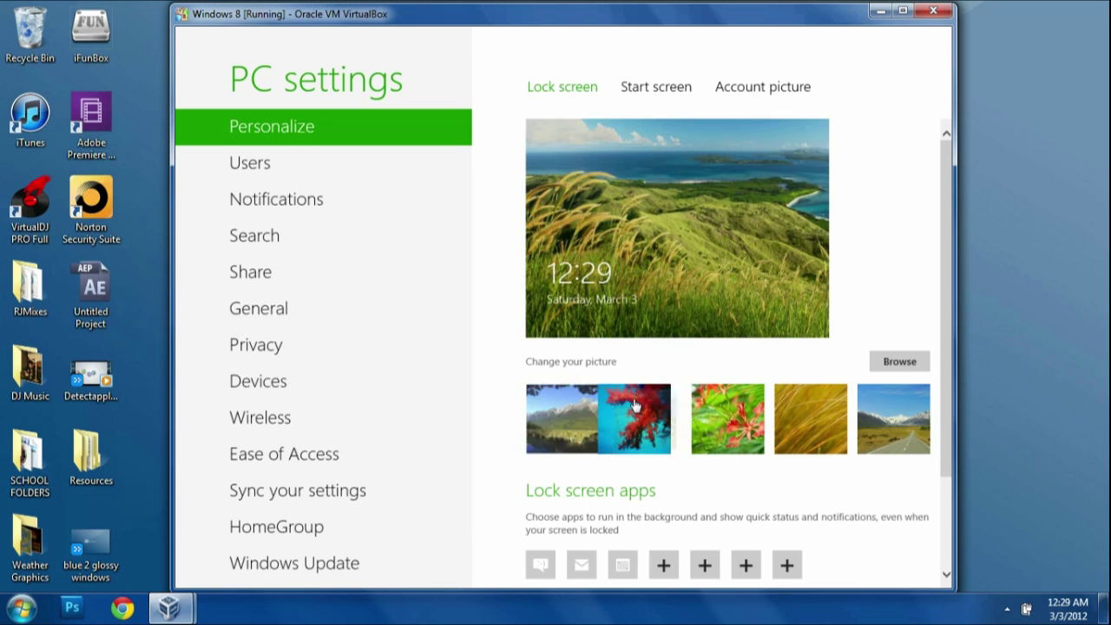
left_click(696, 405)
left_click(815, 438)
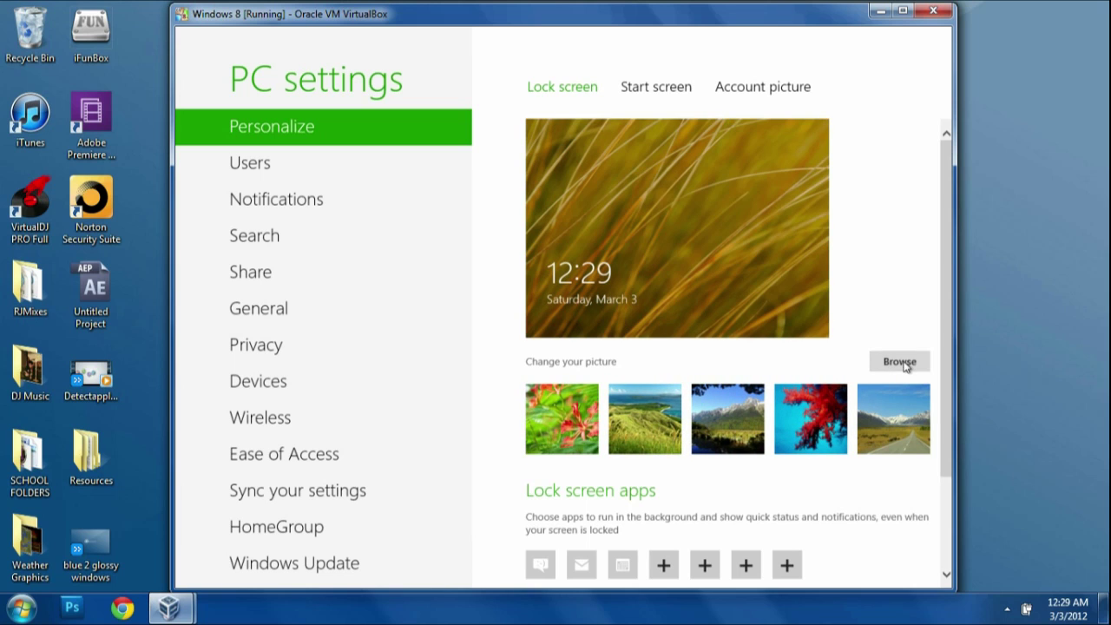
left_click_drag(944, 372, 949, 464)
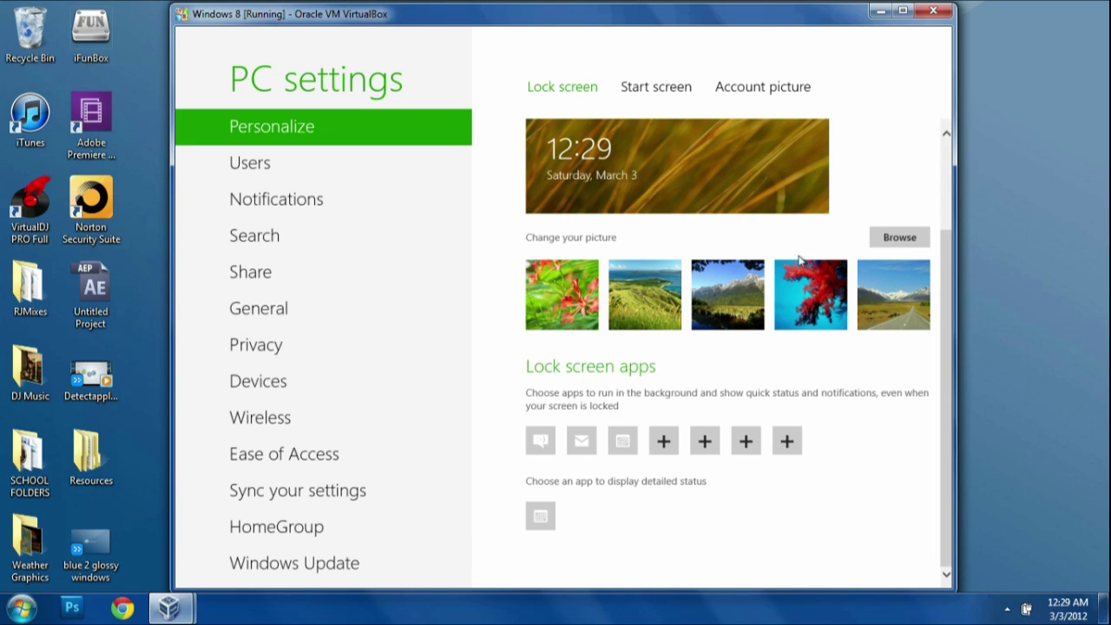
scroll(944, 234, "up", 1)
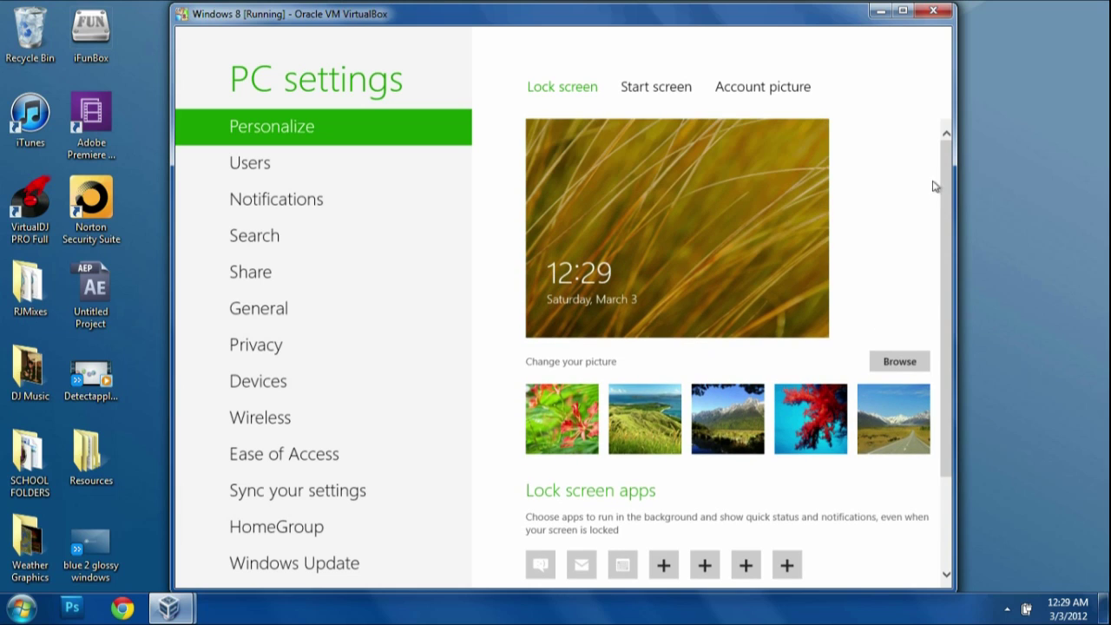
- Try the Start screen background patterns and choose the plain one without a design, keeping the green color
left_click(637, 96)
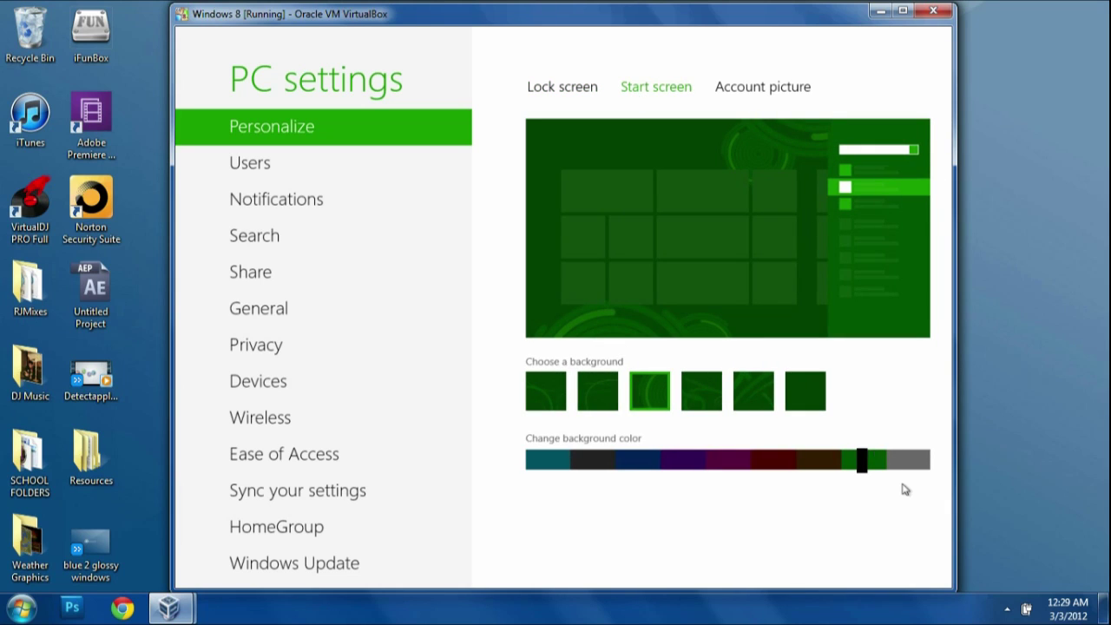
mouse_move(866, 464)
left_mouse_down()
mouse_move(879, 464)
mouse_move(835, 482)
mouse_move(686, 494)
mouse_move(545, 480)
mouse_move(877, 464)
left_mouse_up()
left_click(705, 395)
left_click(760, 391)
left_click(810, 382)
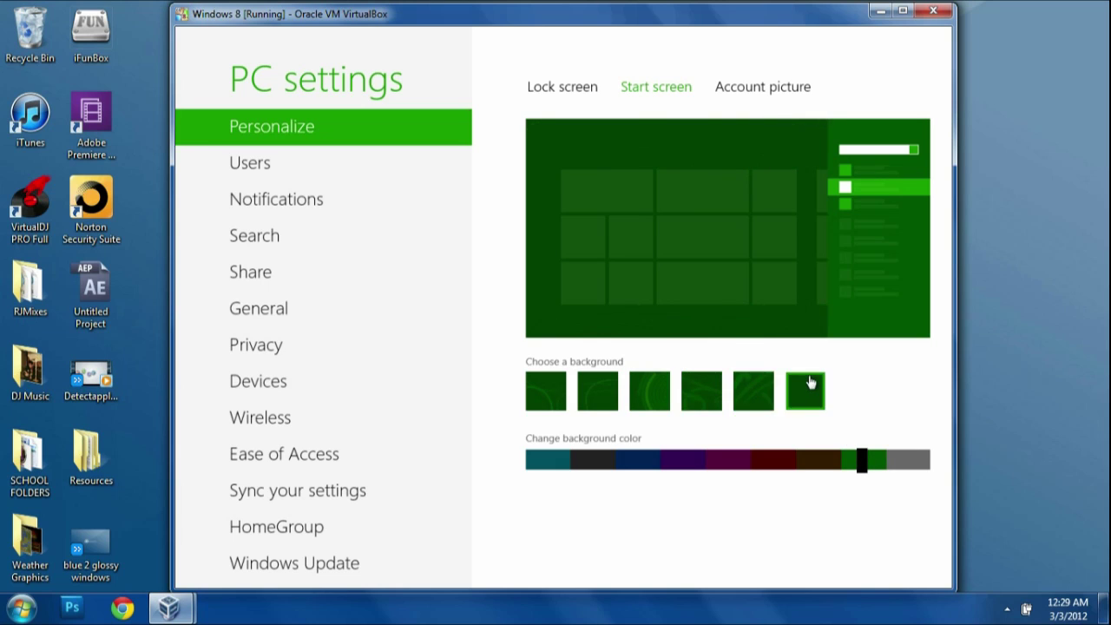
- Review the Account picture options and the Users, Notifications and Search pages of PC settings
left_click(735, 87)
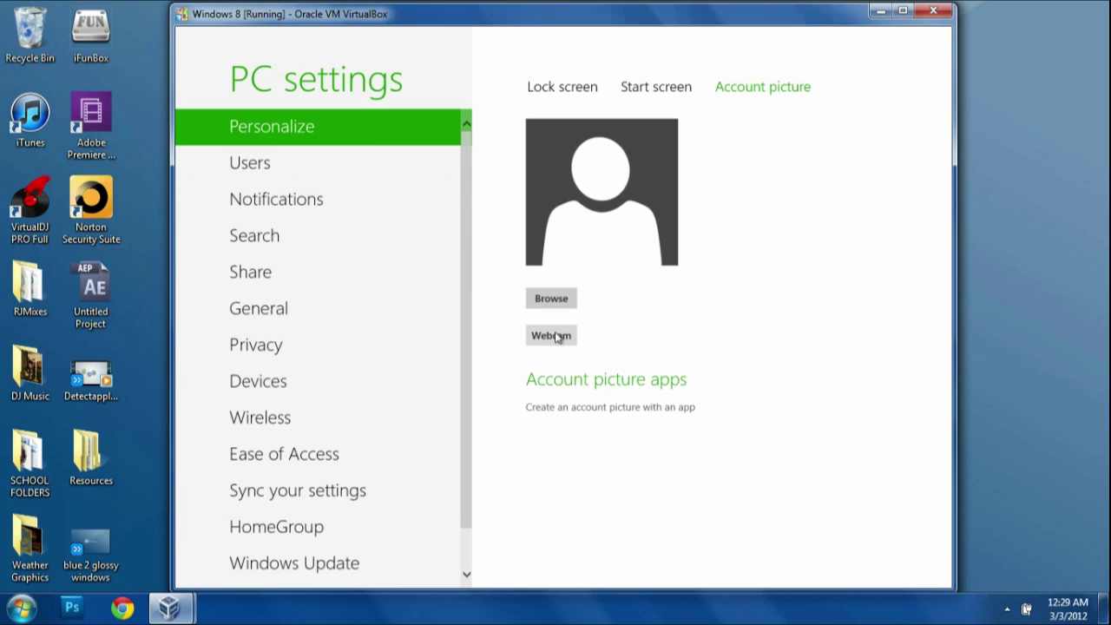
left_click(361, 183)
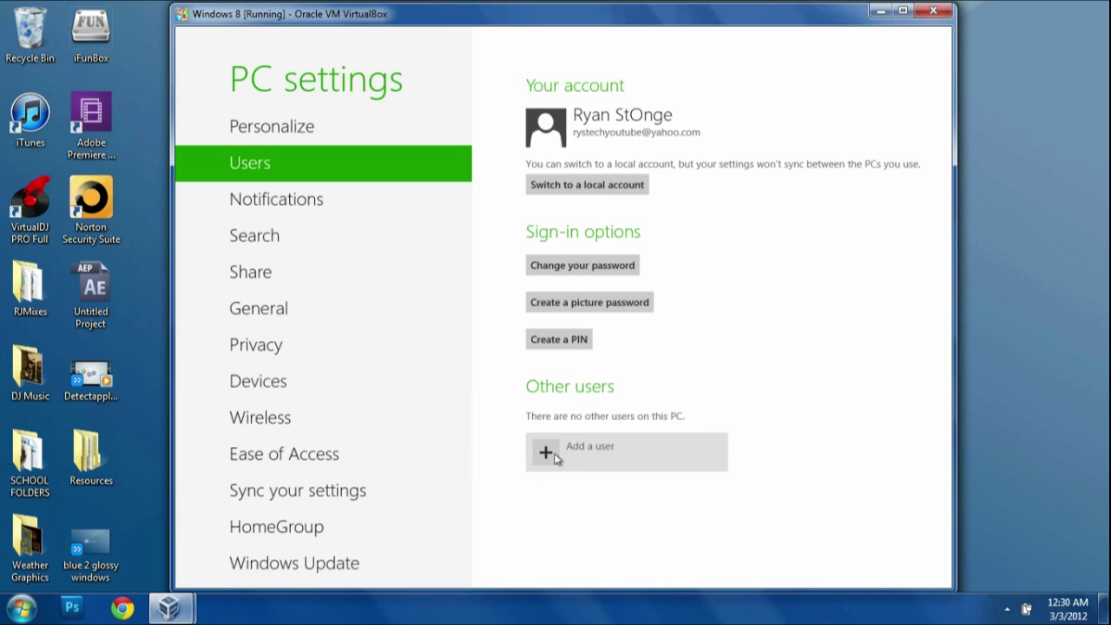
left_click(374, 216)
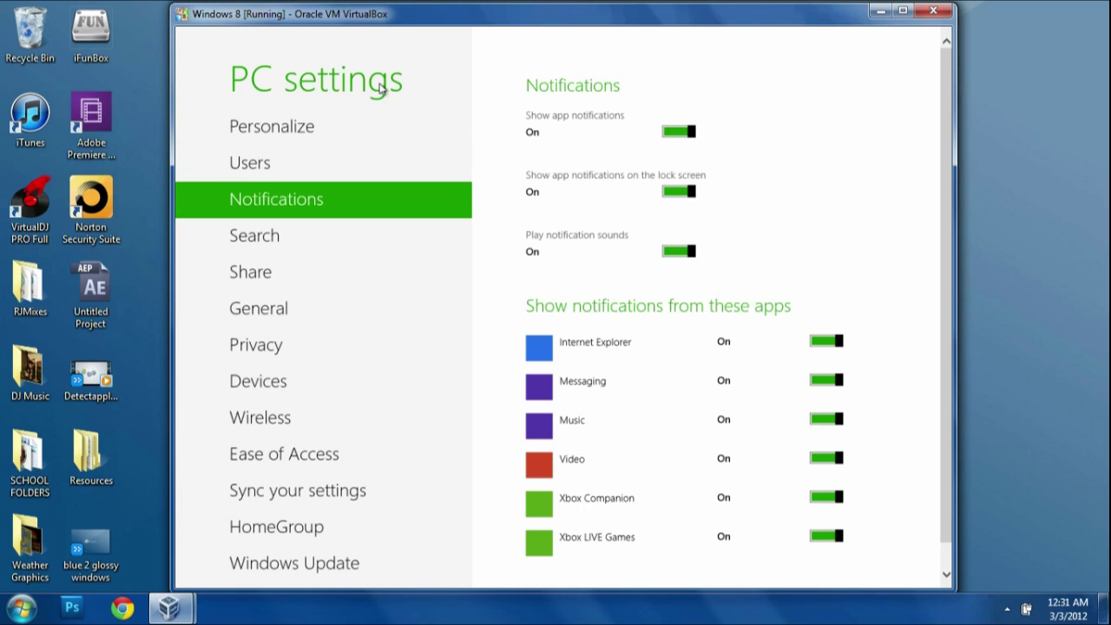
left_click(301, 248)
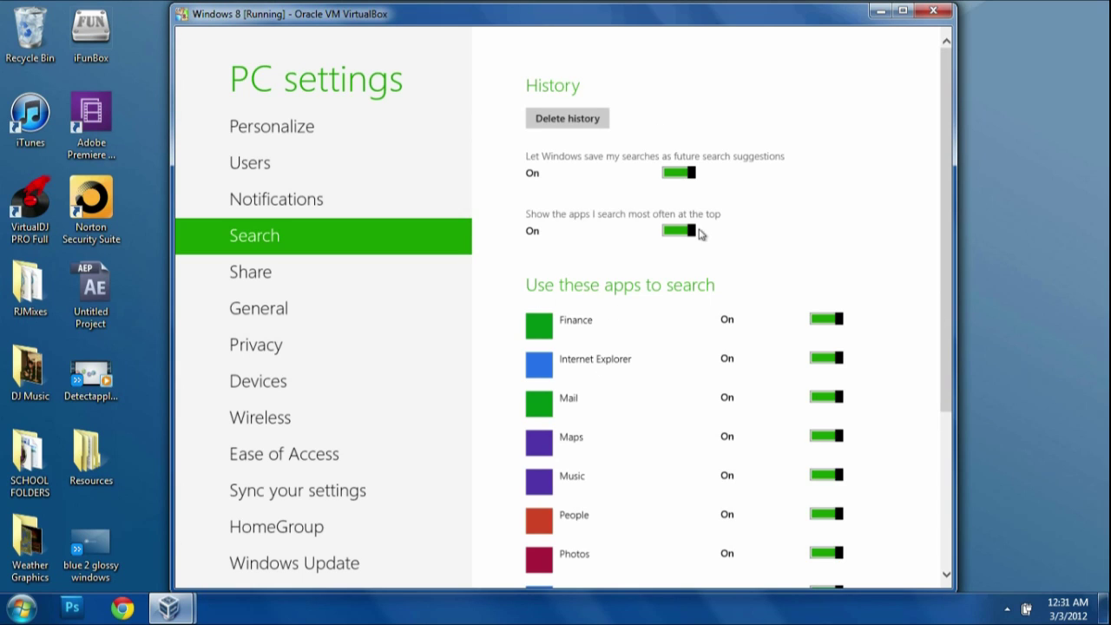
- Examine the Share settings, including the available list lengths for frequent sharing, and view the General settings
left_click(266, 284)
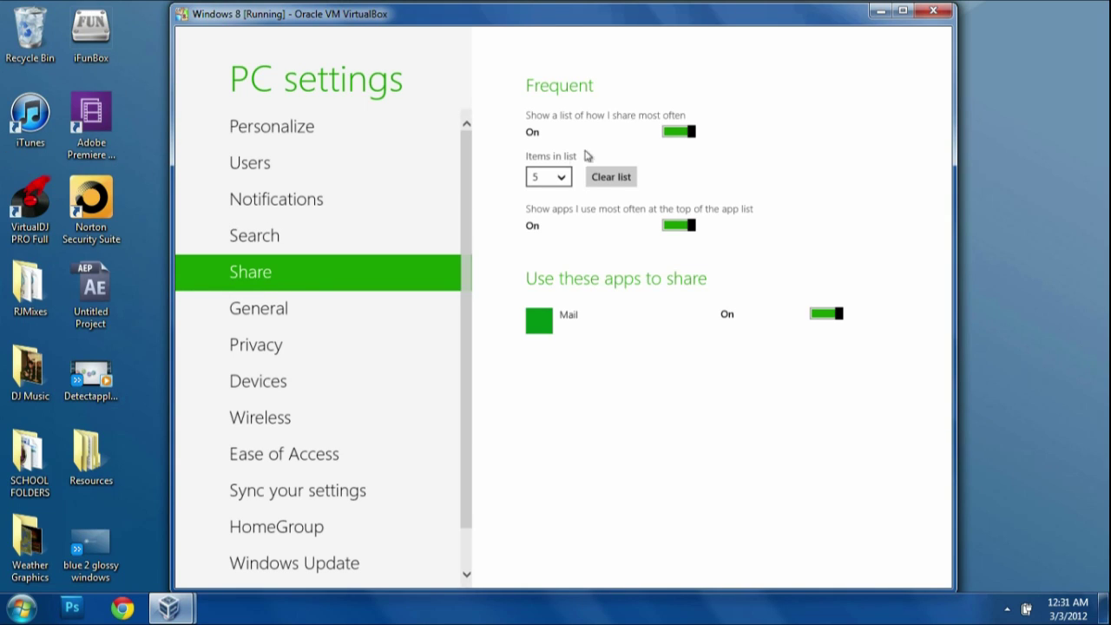
left_click(560, 176)
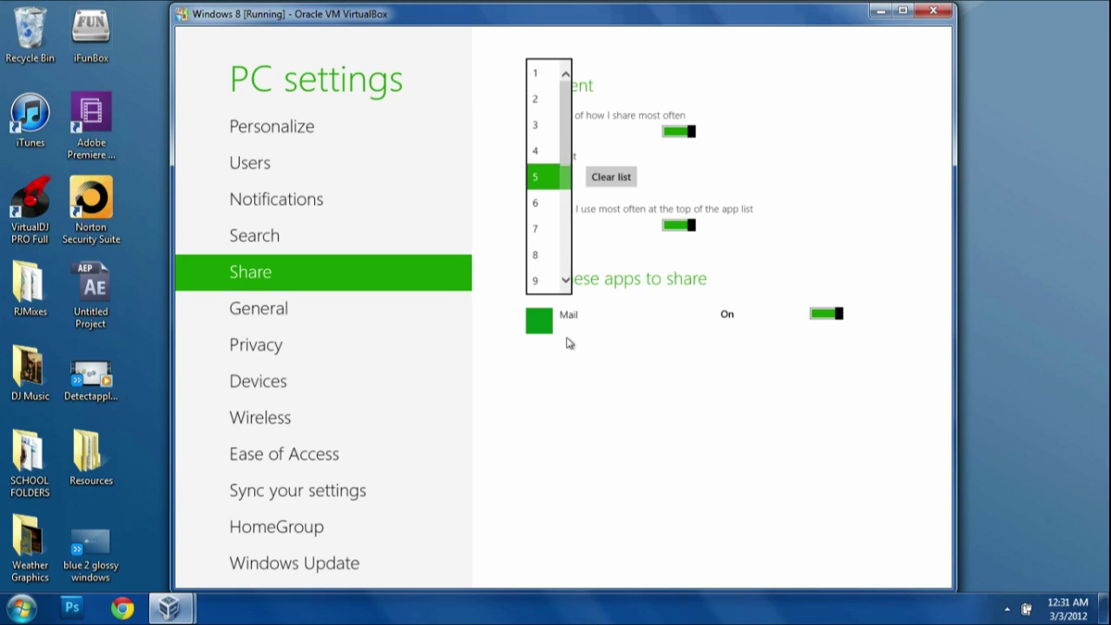
left_click(619, 429)
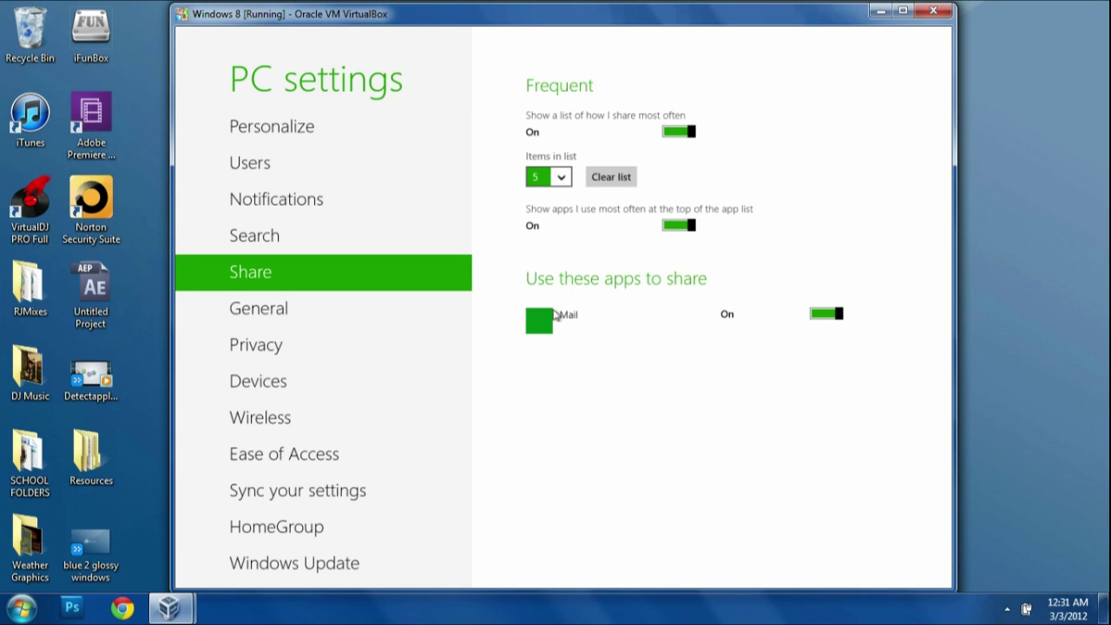
left_click(274, 308)
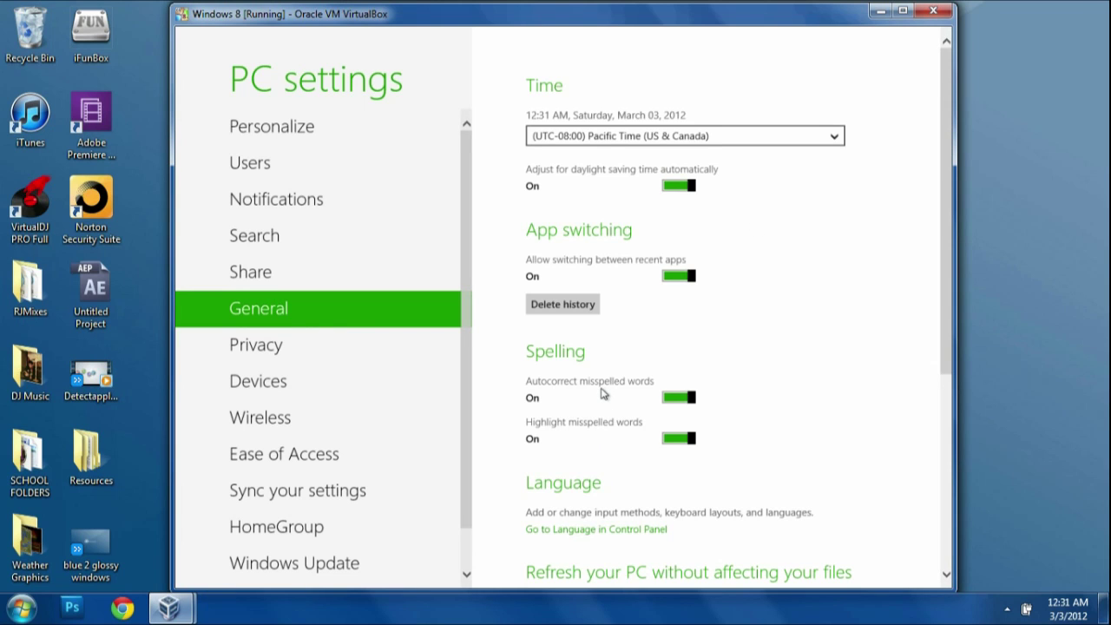
- Examine the remaining General settings through Advanced startup, plus the Privacy, Devices and Wireless pages of PC settings
scroll(944, 407, "down", 3)
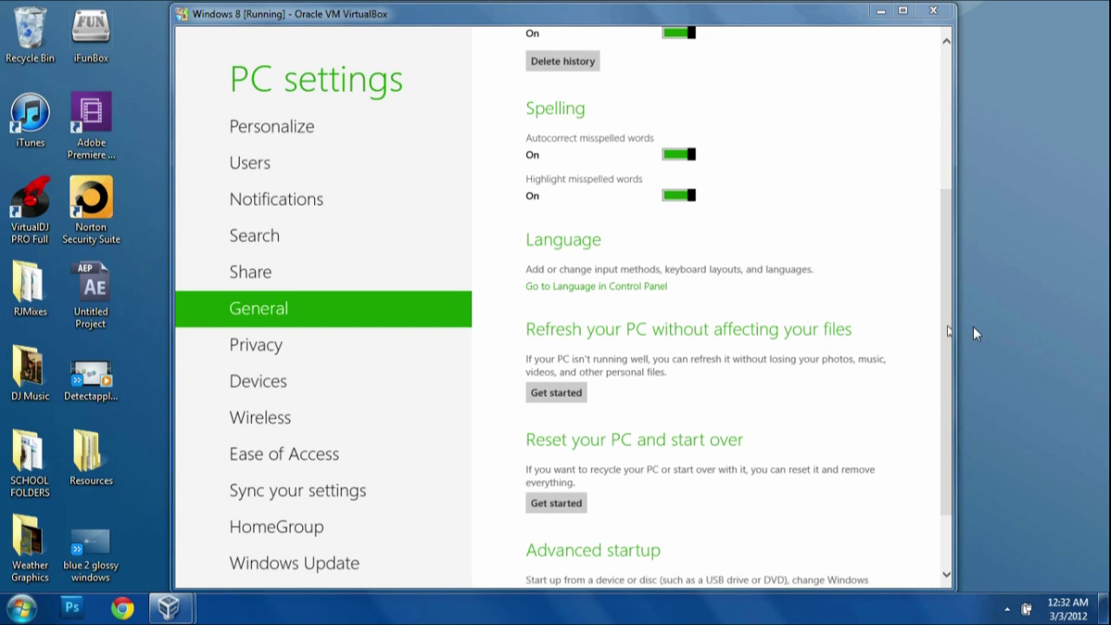
scroll(948, 330, "down", 2)
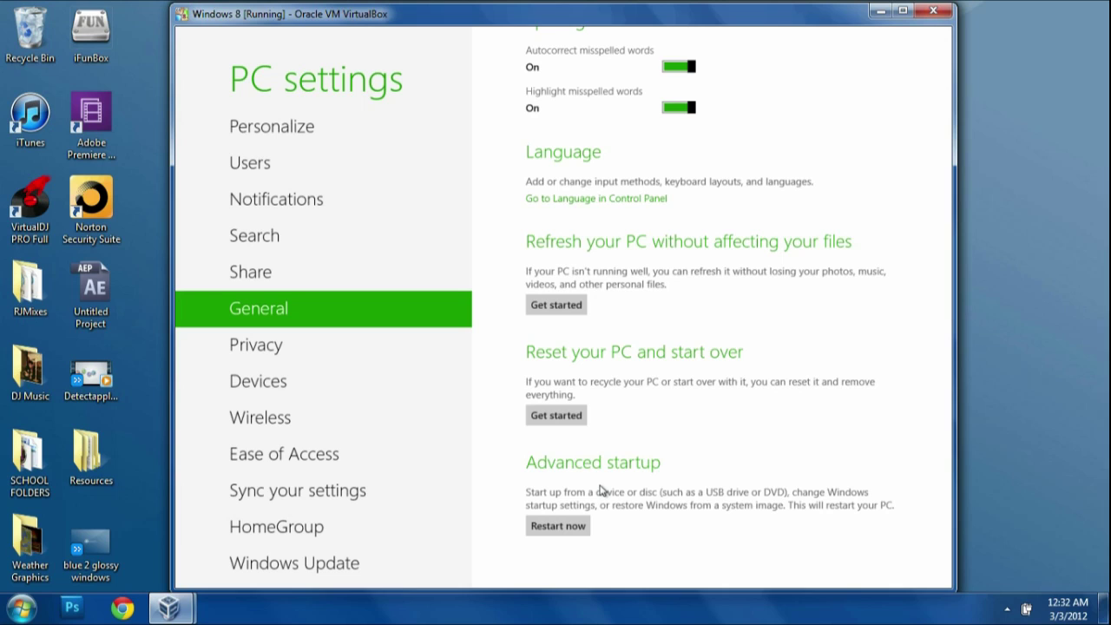
left_click(315, 345)
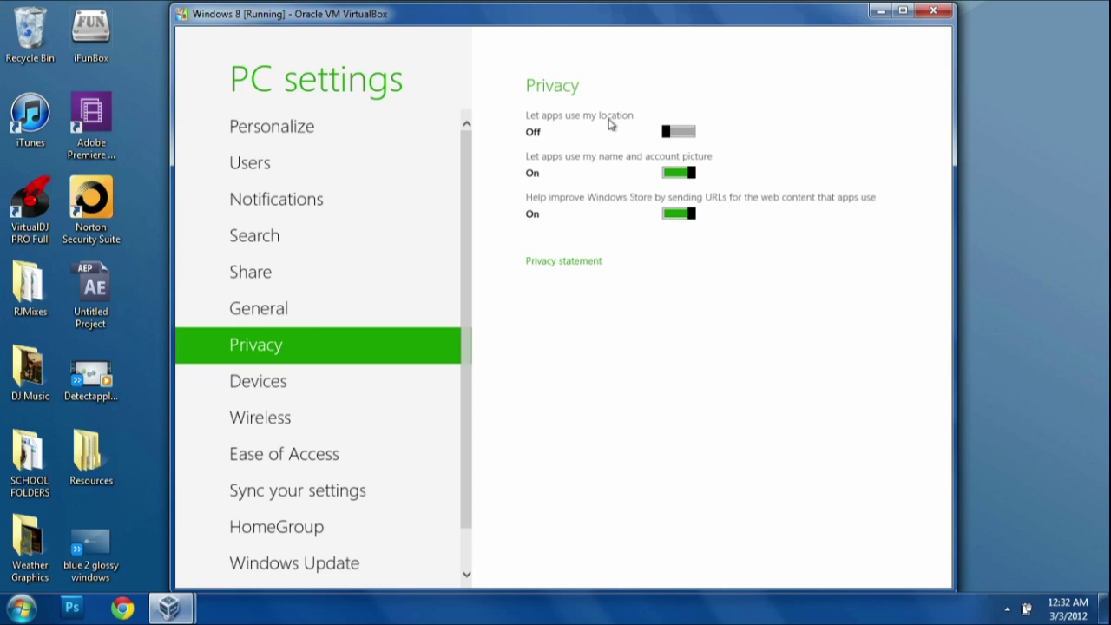
left_click(307, 386)
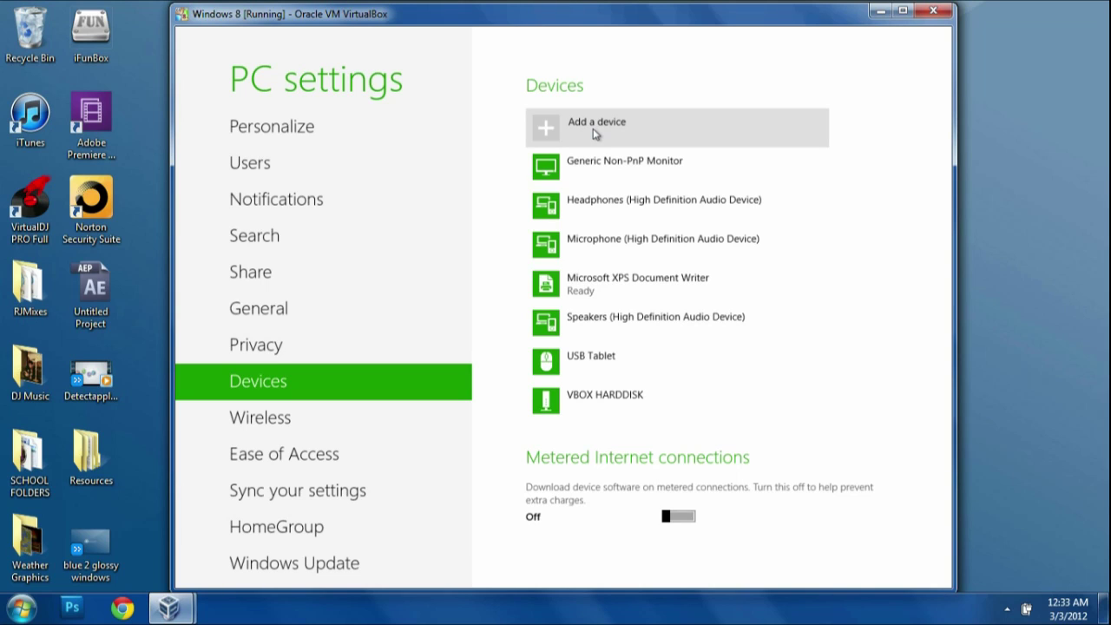
left_click(329, 425)
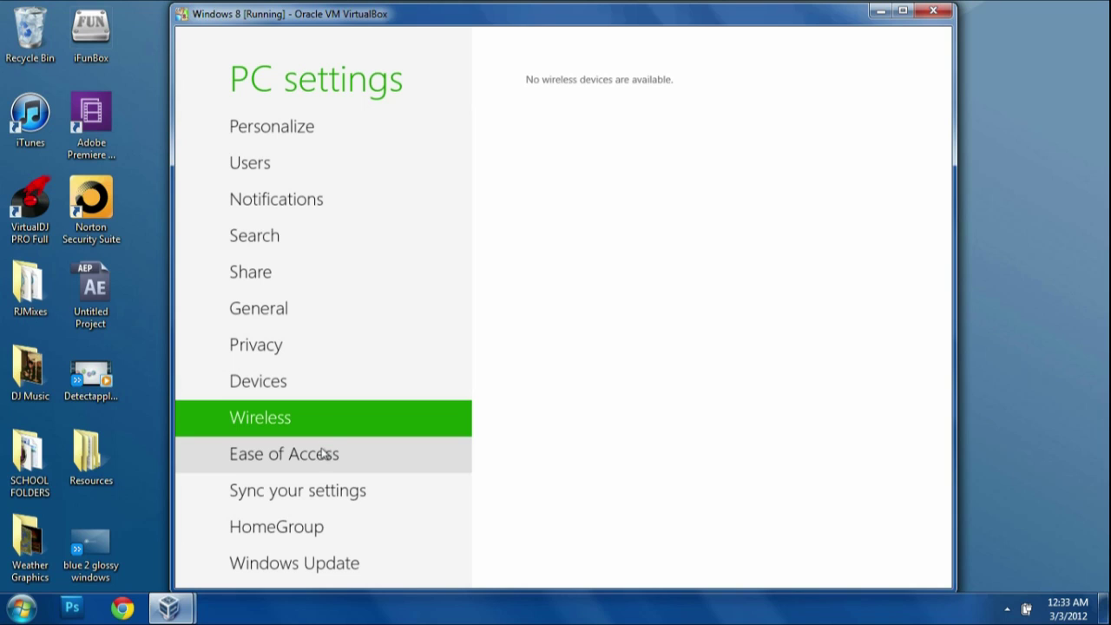
- Review the Ease of Access, Sync your settings, HomeGroup and Windows Update pages of PC settings
left_click(323, 452)
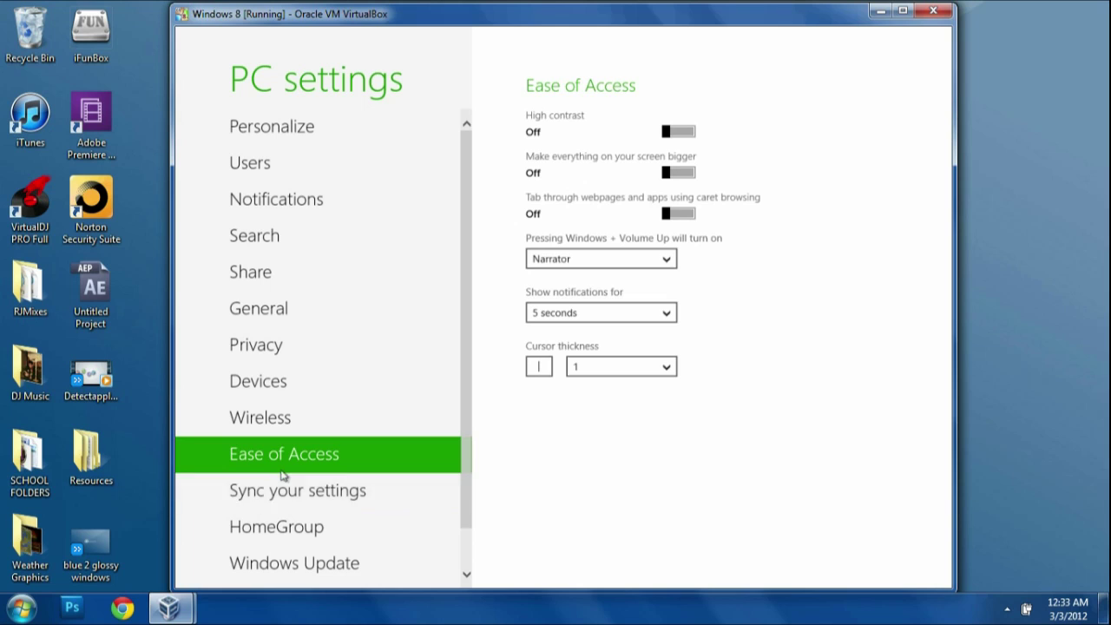
left_click(282, 510)
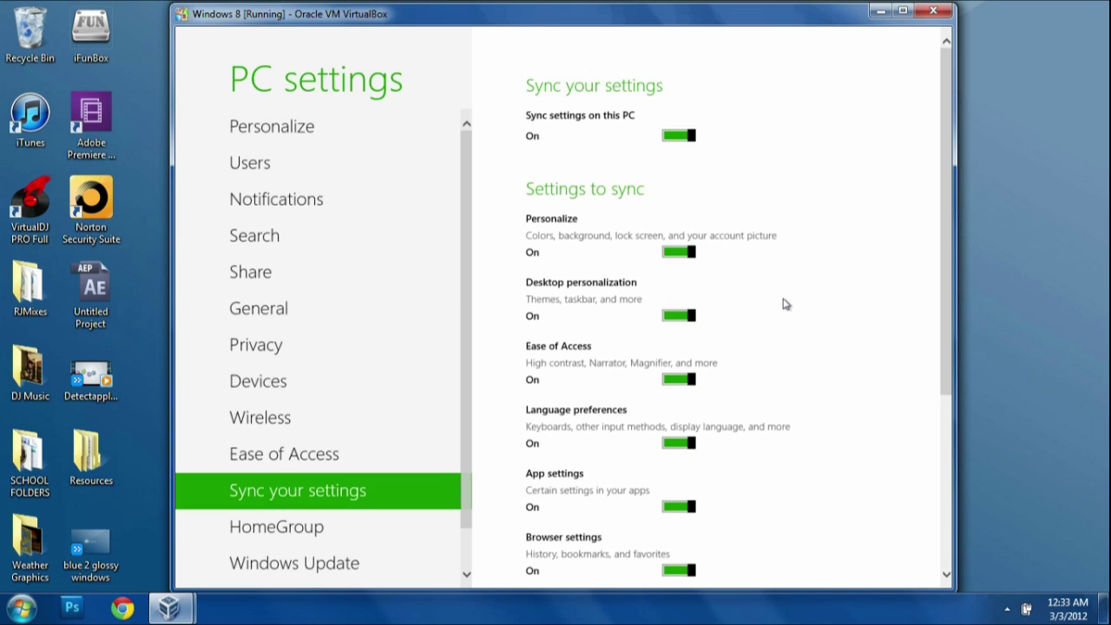
scroll(463, 424, "down", 1)
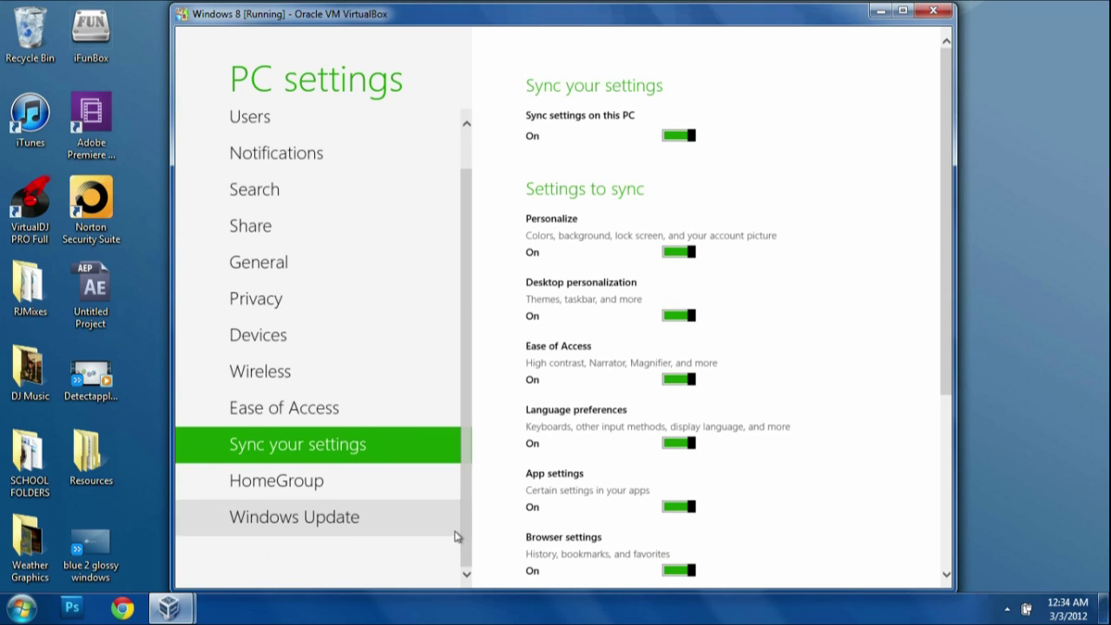
left_click(319, 488)
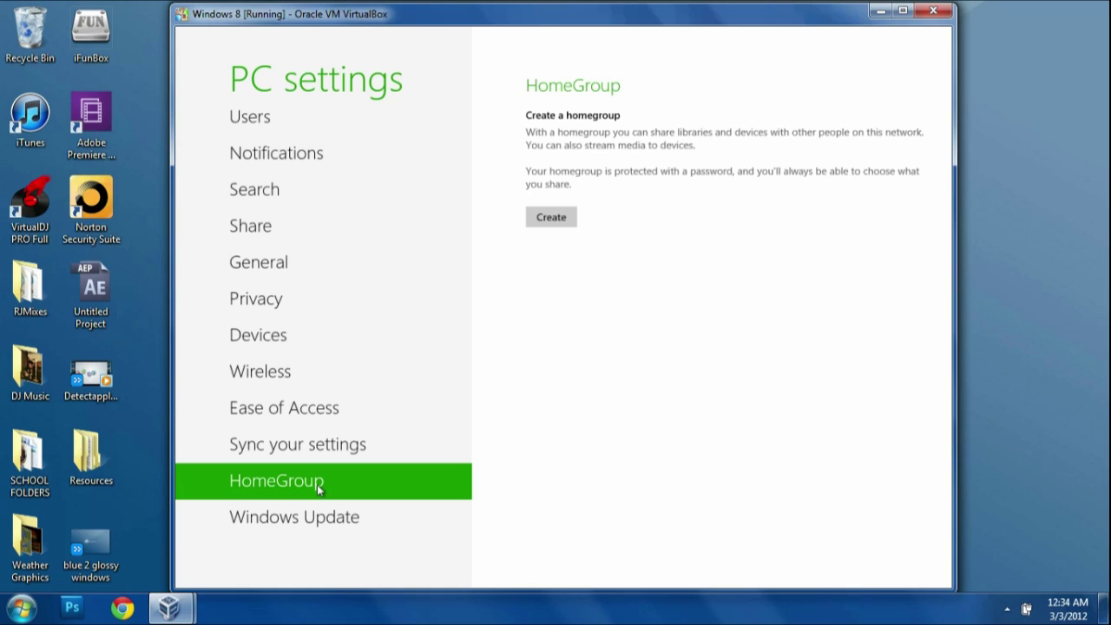
key("XF86AudioMute")
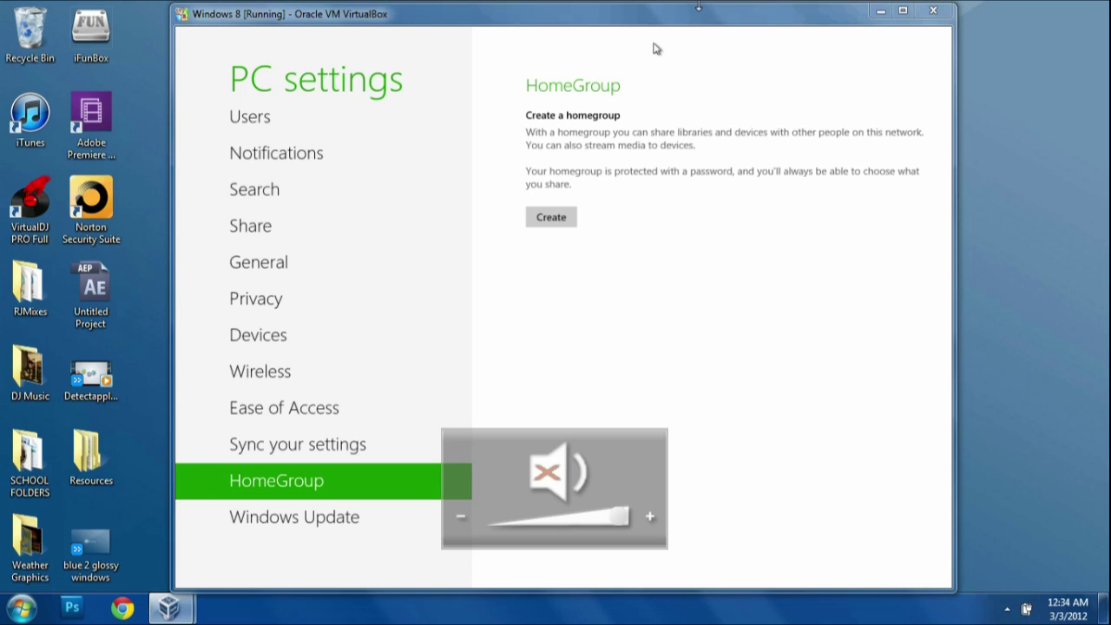
left_click(432, 518)
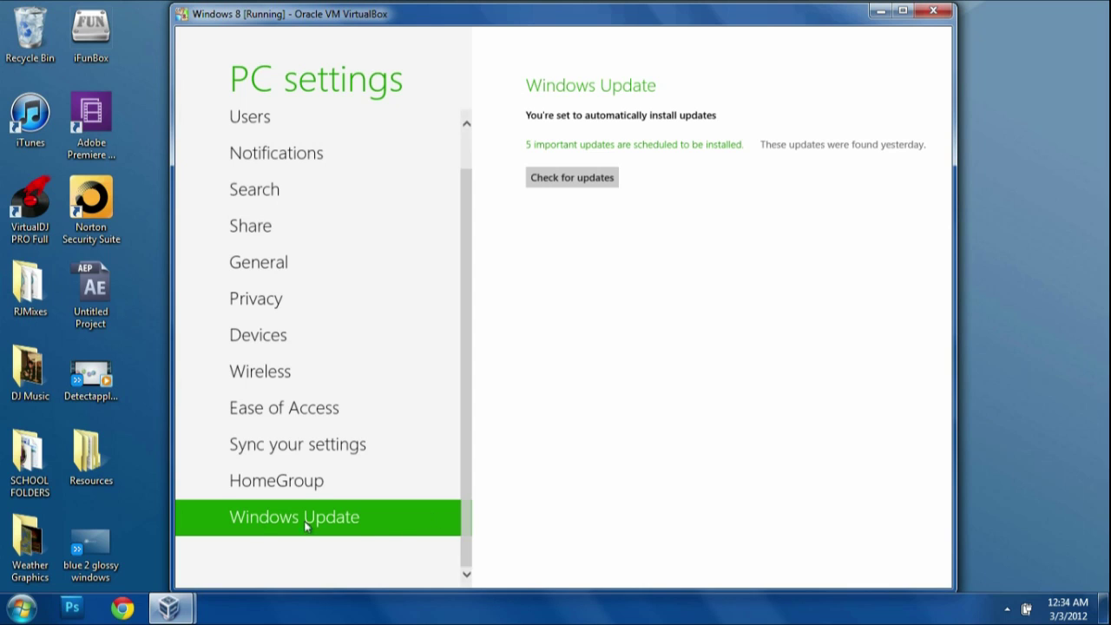
- Return to the Start screen, open the Store and browse past its Spotlight section
left_click(178, 585)
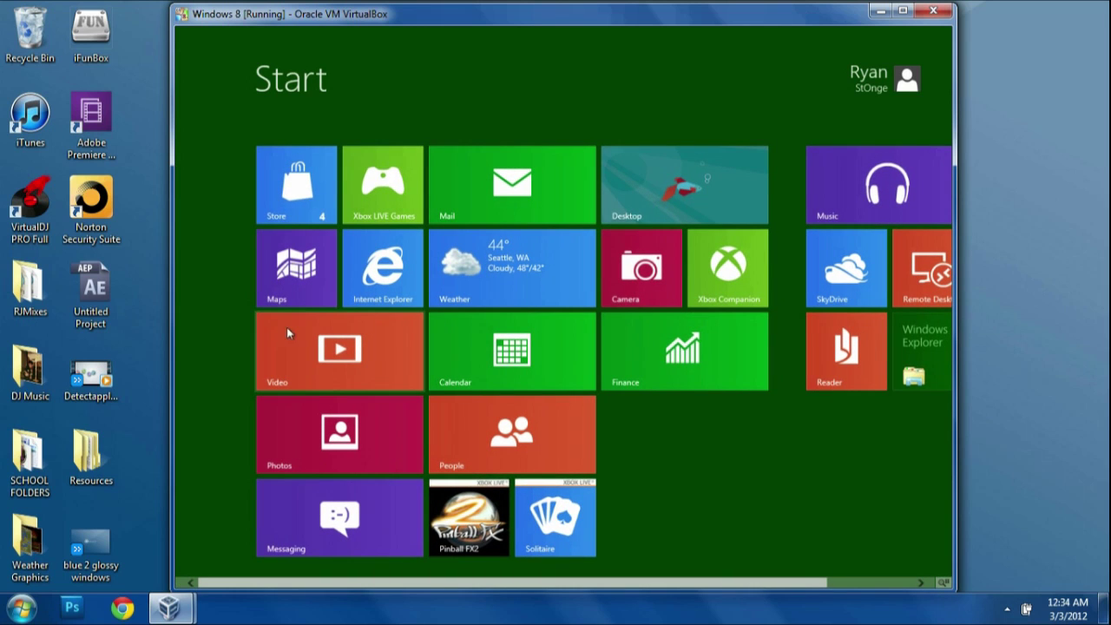
left_click(307, 199)
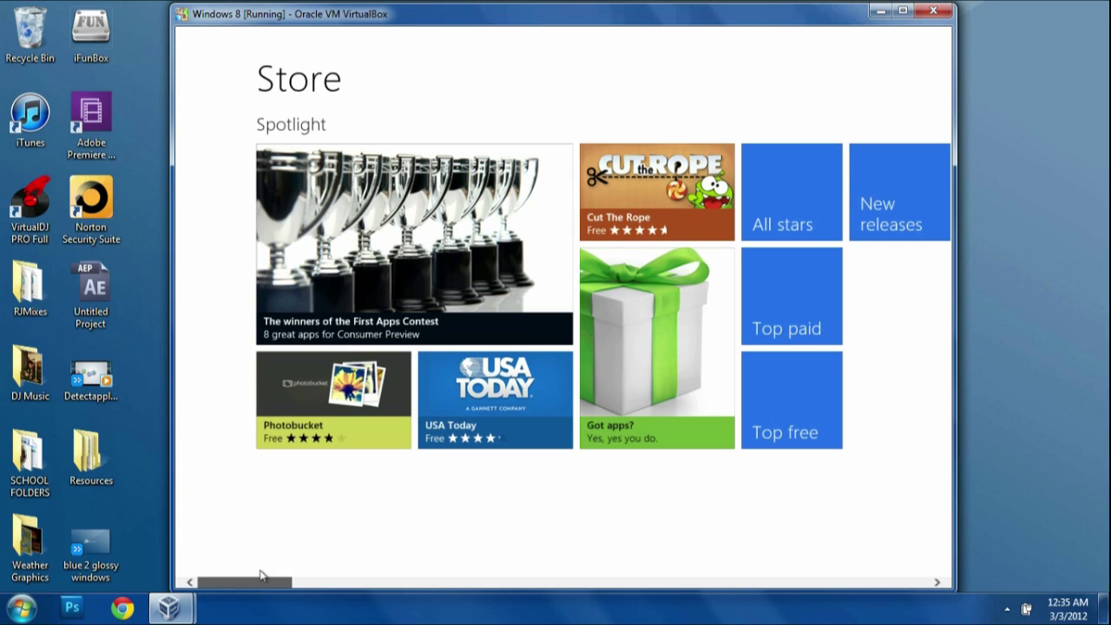
left_click_drag(262, 580, 312, 584)
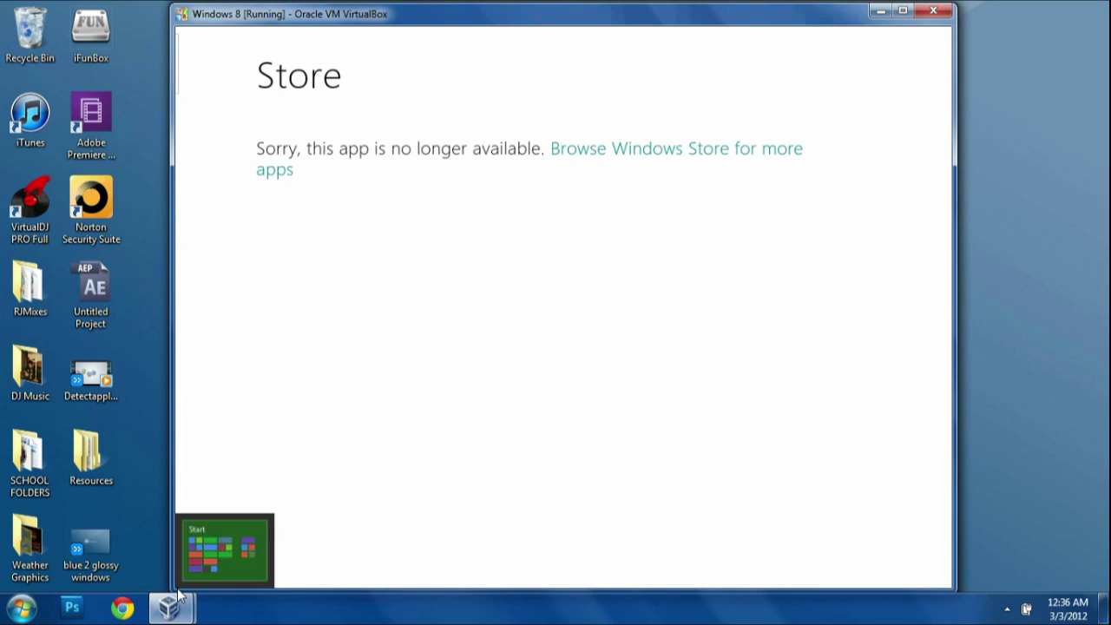
- Go back to the Start screen, launch Pinball FX2 and leave the game for the Start screen
left_click(185, 575)
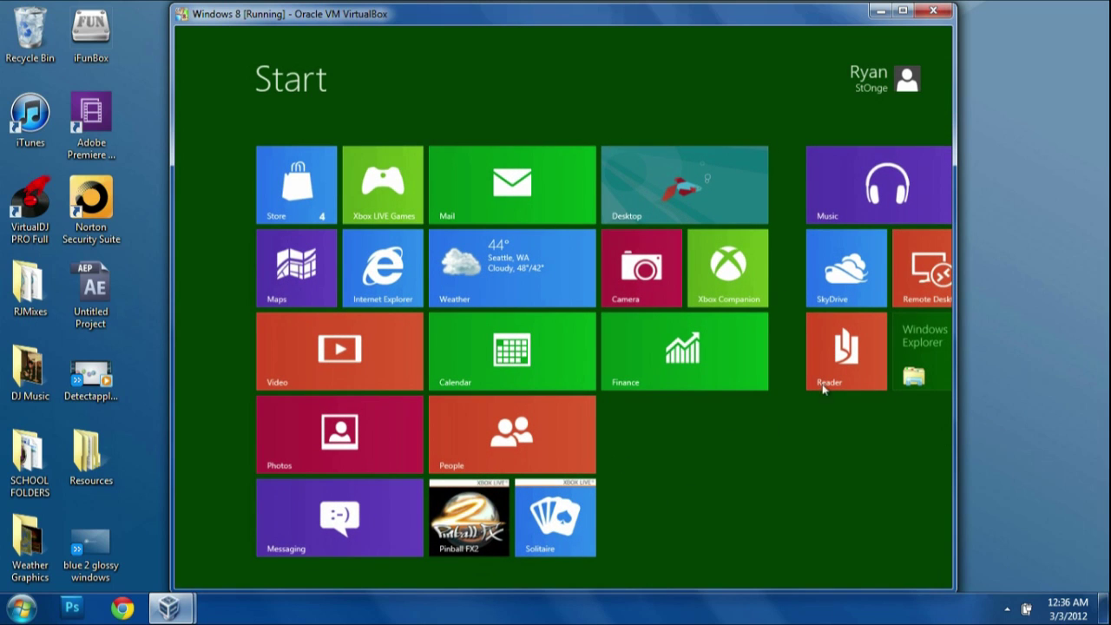
left_click(468, 533)
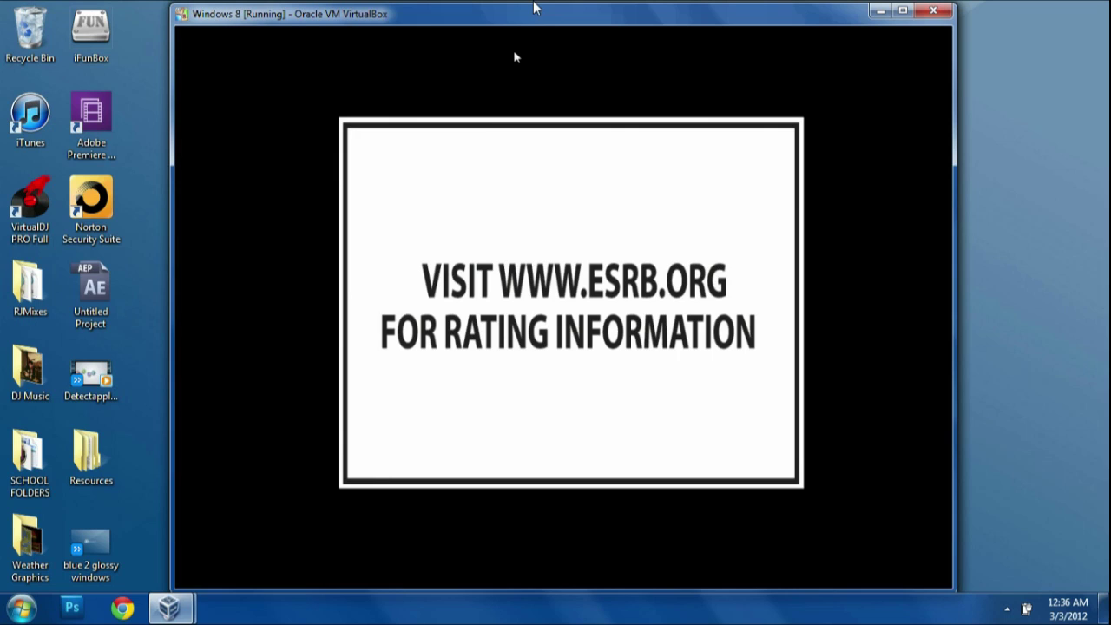
left_click(186, 578)
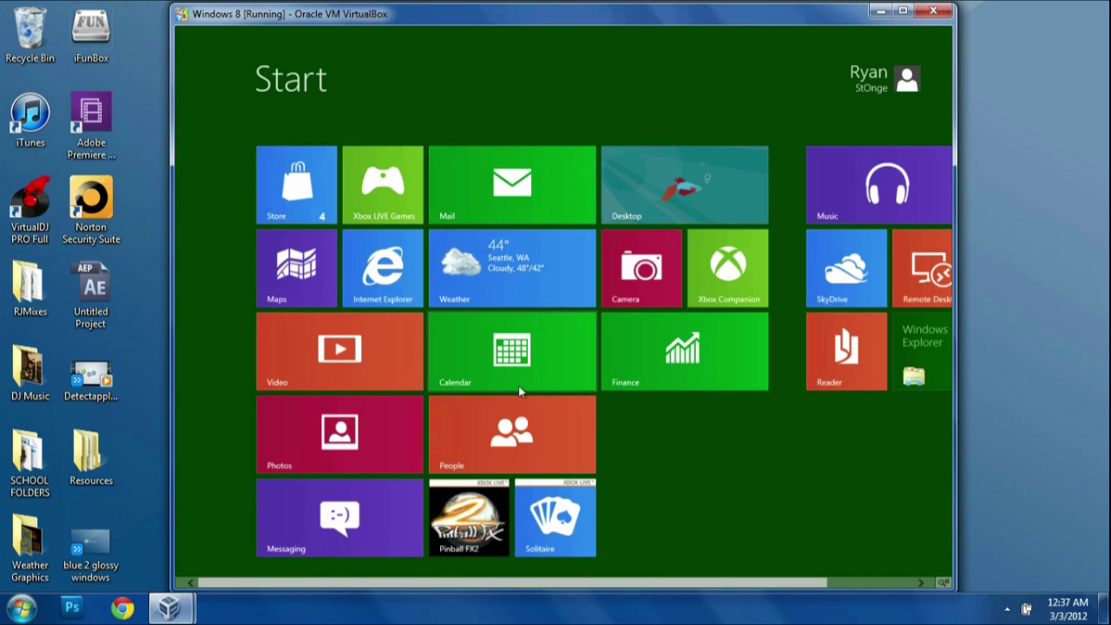
- Open the Desktop and inspect its hidden notification icons and desktop context options, dismissing both without choosing anything
left_click(632, 178)
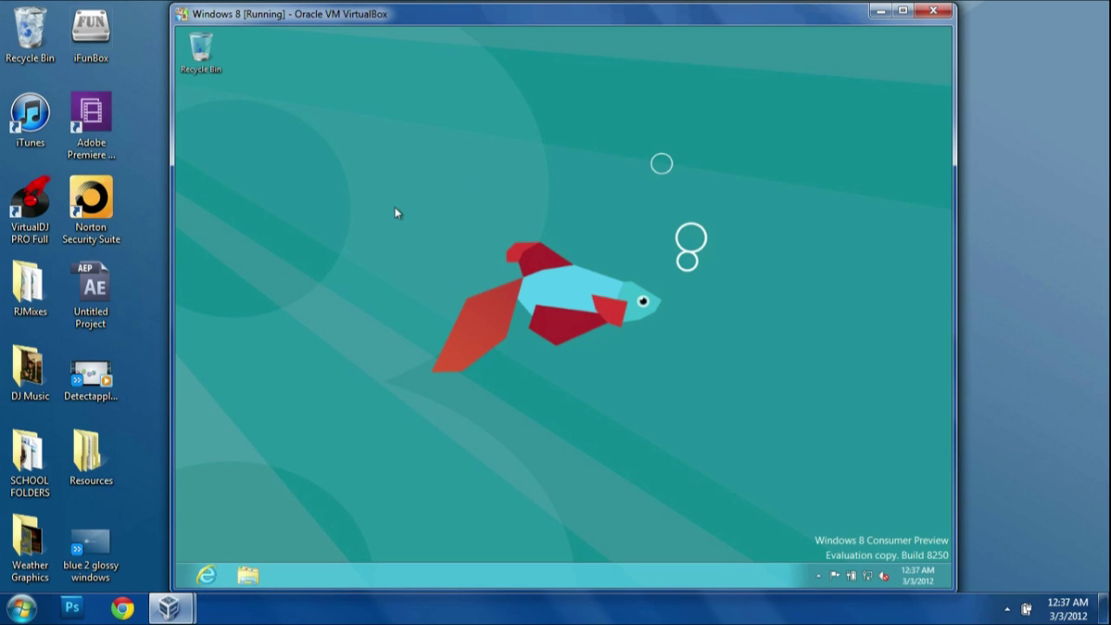
left_click_drag(342, 172, 266, 300)
left_click(819, 575)
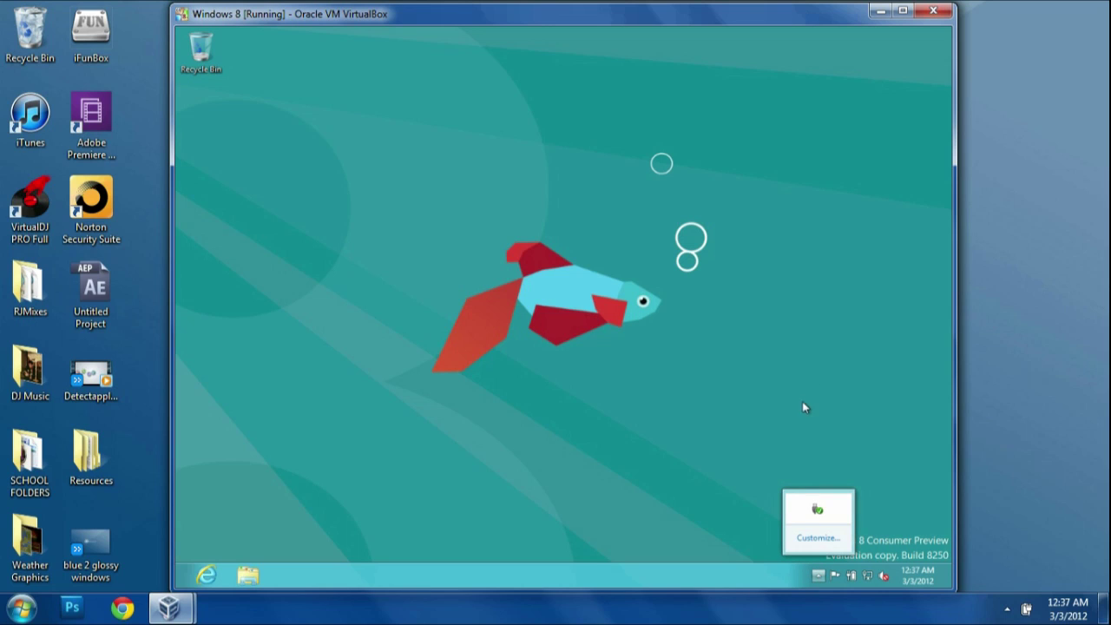
left_click(815, 364)
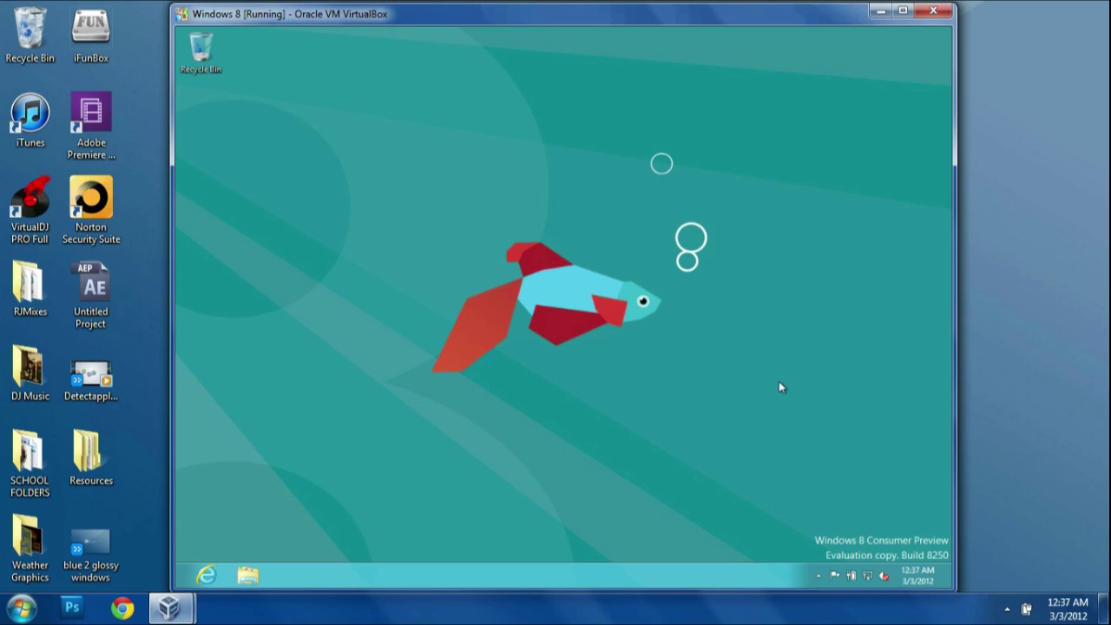
right_click(779, 386)
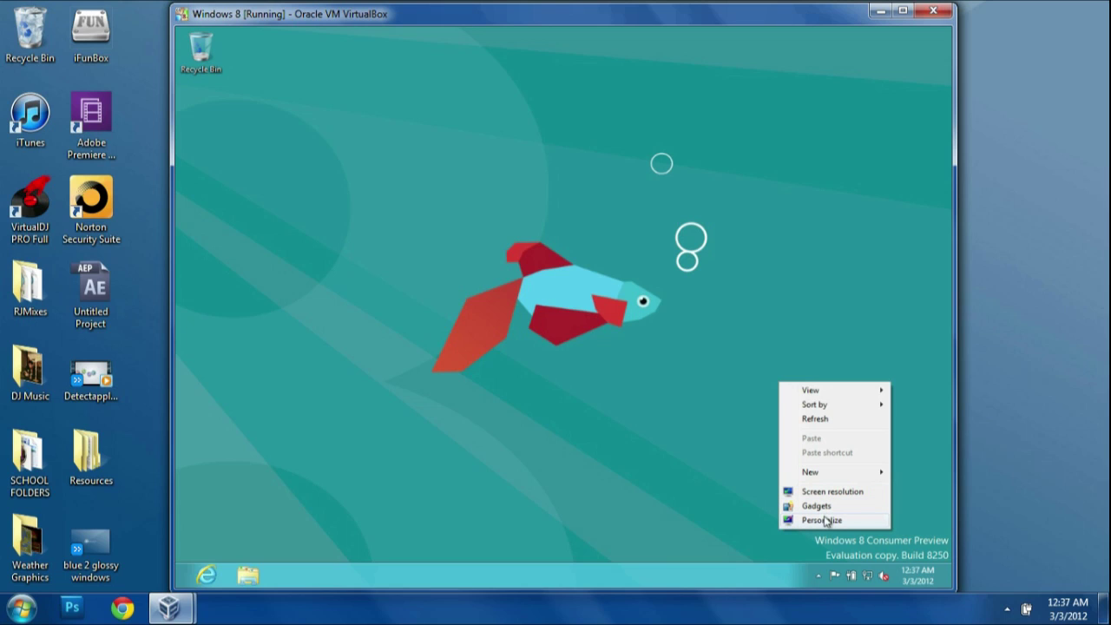
left_click(647, 205)
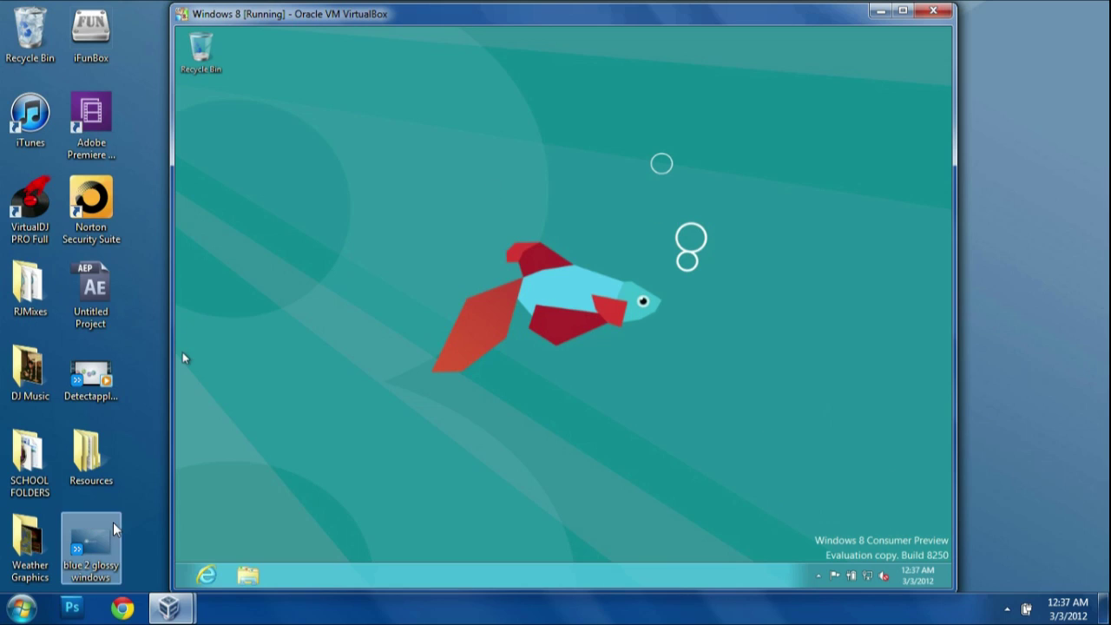
- Launch Internet Explorer on the desktop to view the MSN home page, and close the browser window
left_click(207, 574)
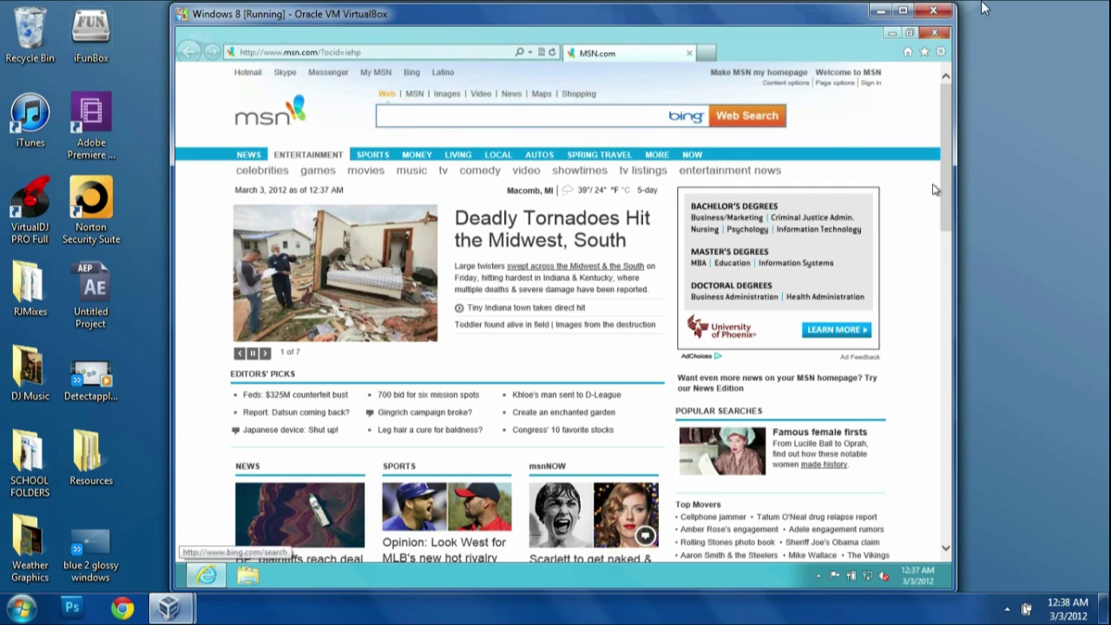
left_click(934, 33)
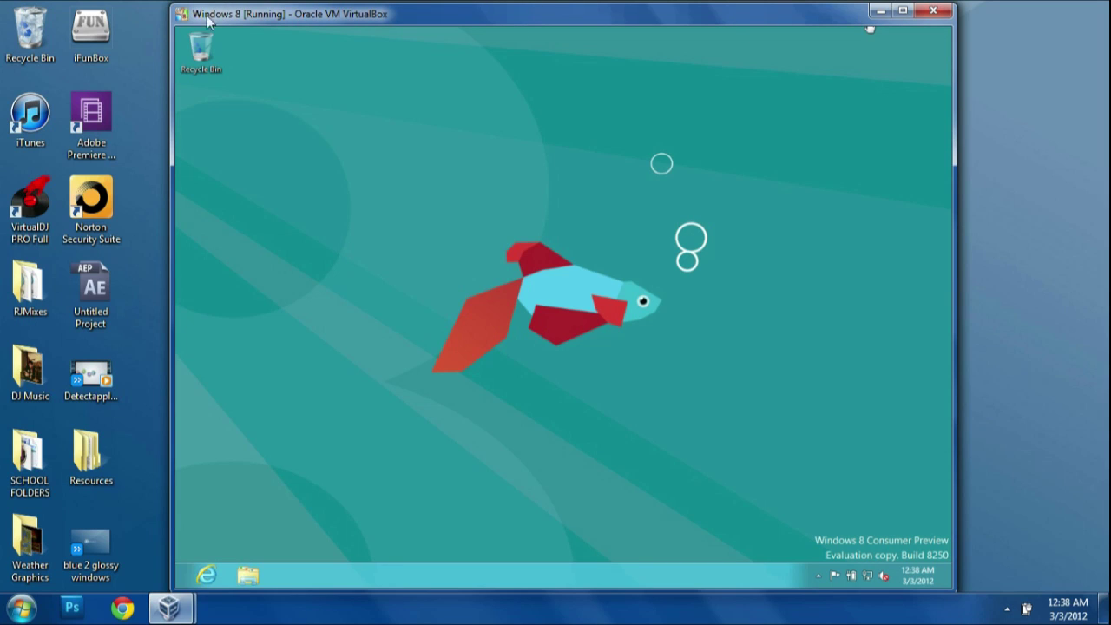
- Cycle repeatedly through the running apps with the app switcher, including Pinball FX2, the desktop, the Store and PC settings
mouse_move(177, 32)
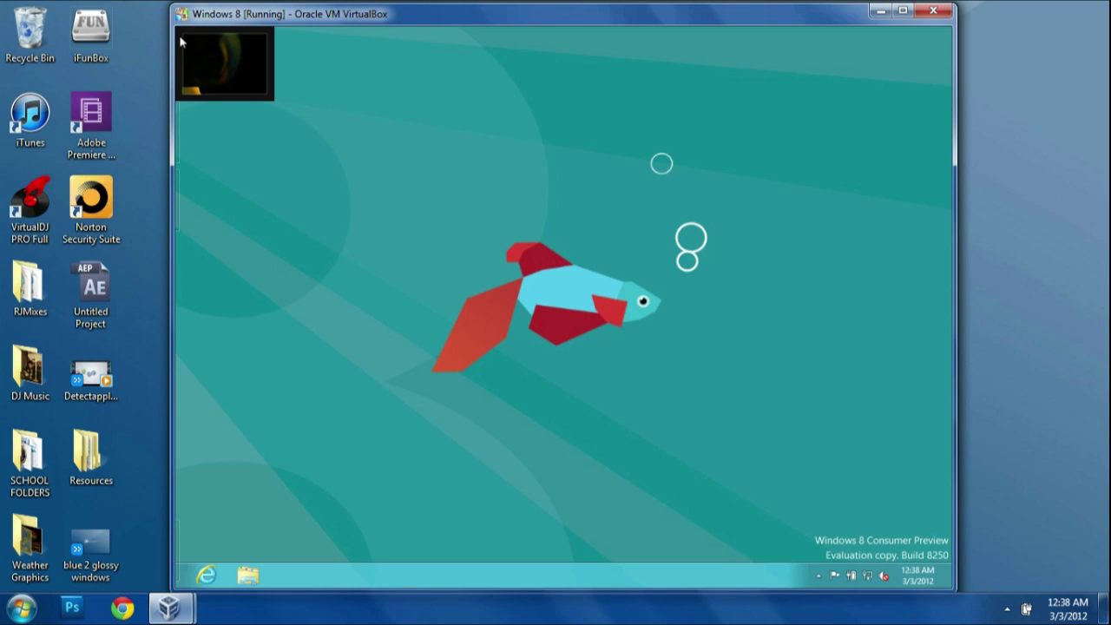
left_click(178, 39)
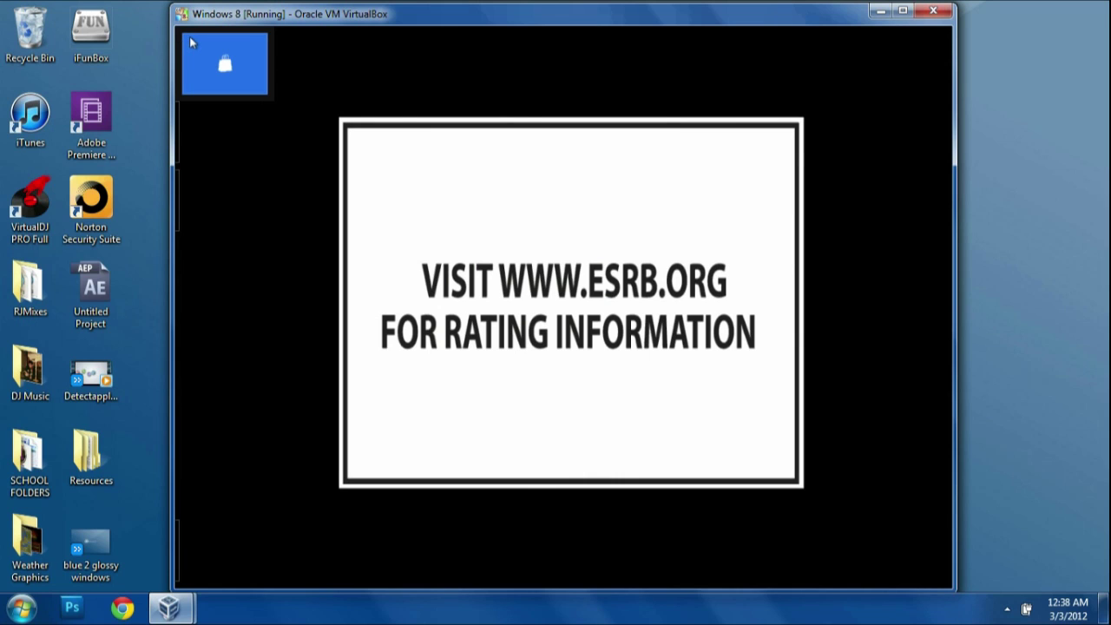
left_click(191, 42)
left_click(191, 42)
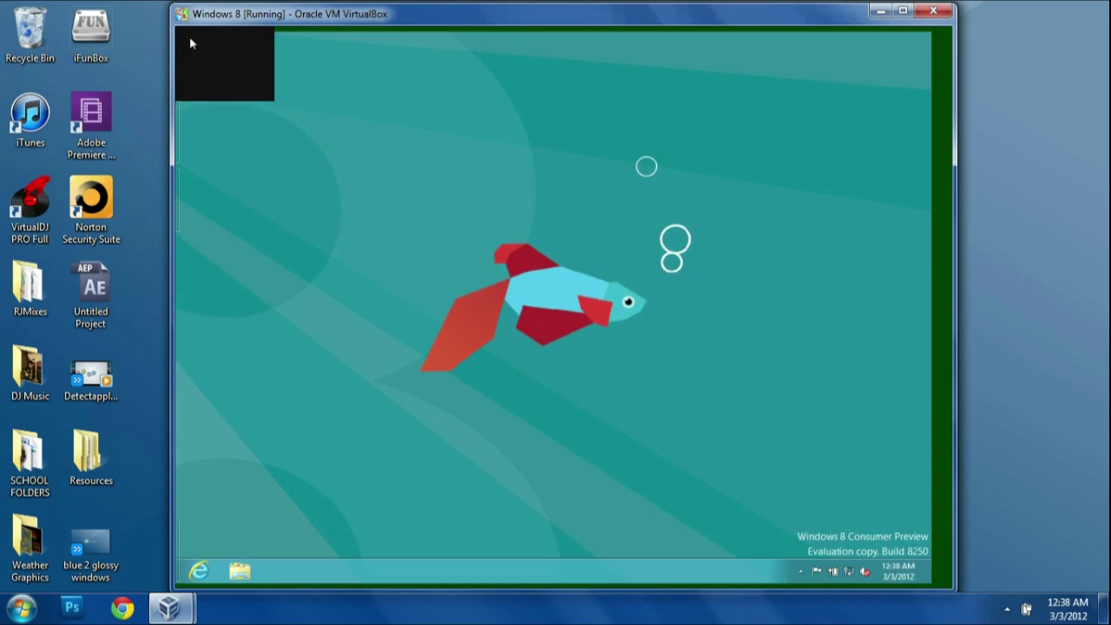
left_click(191, 43)
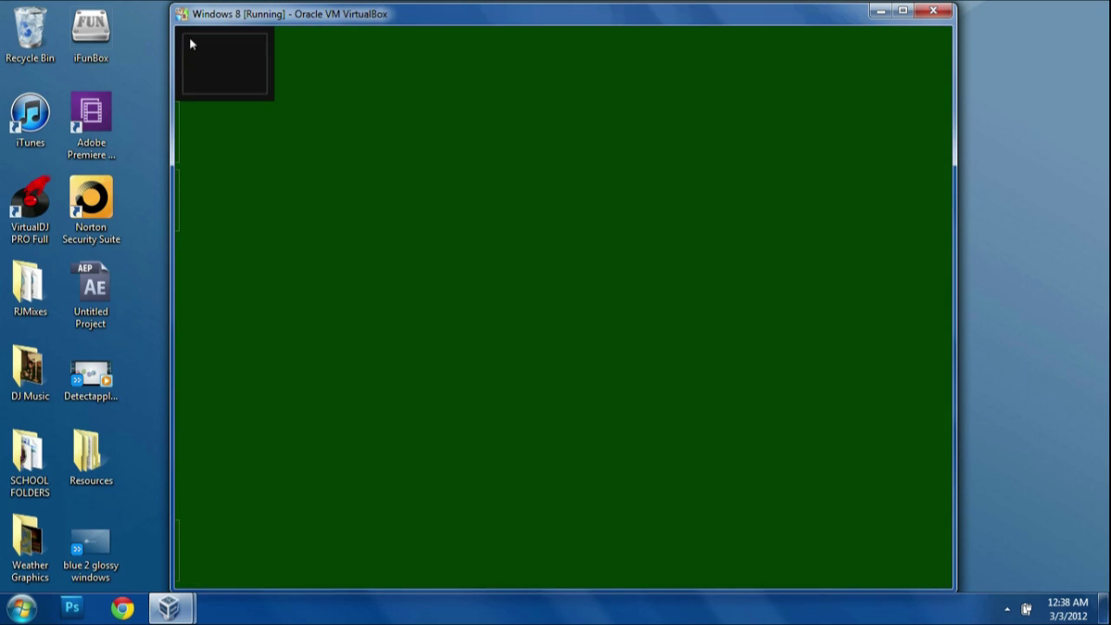
left_click(191, 42)
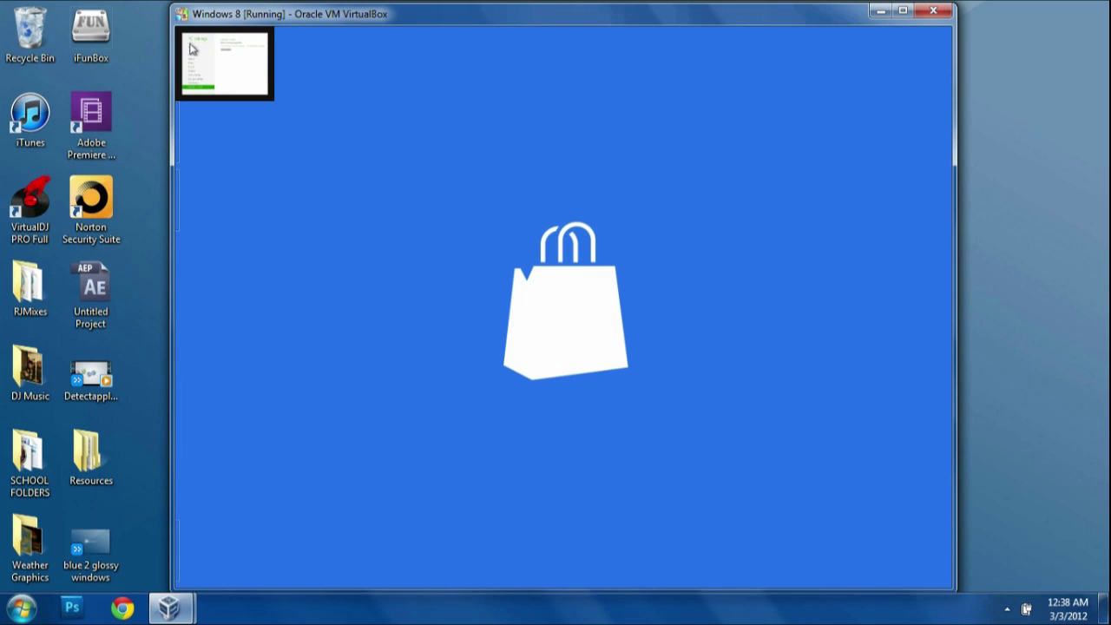
left_click(192, 48)
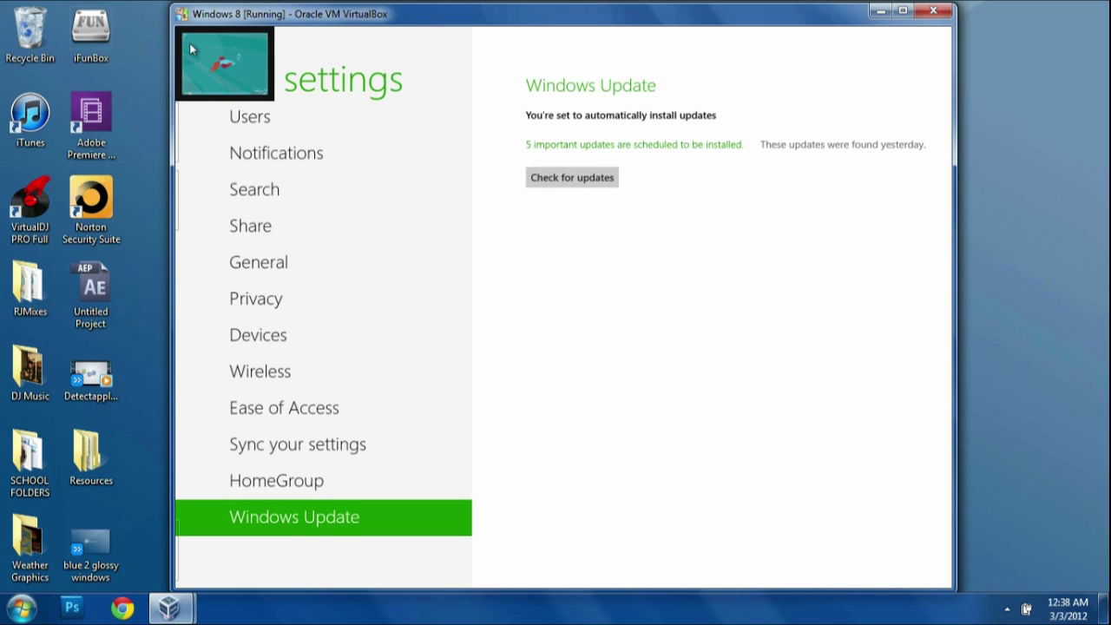
left_click(191, 48)
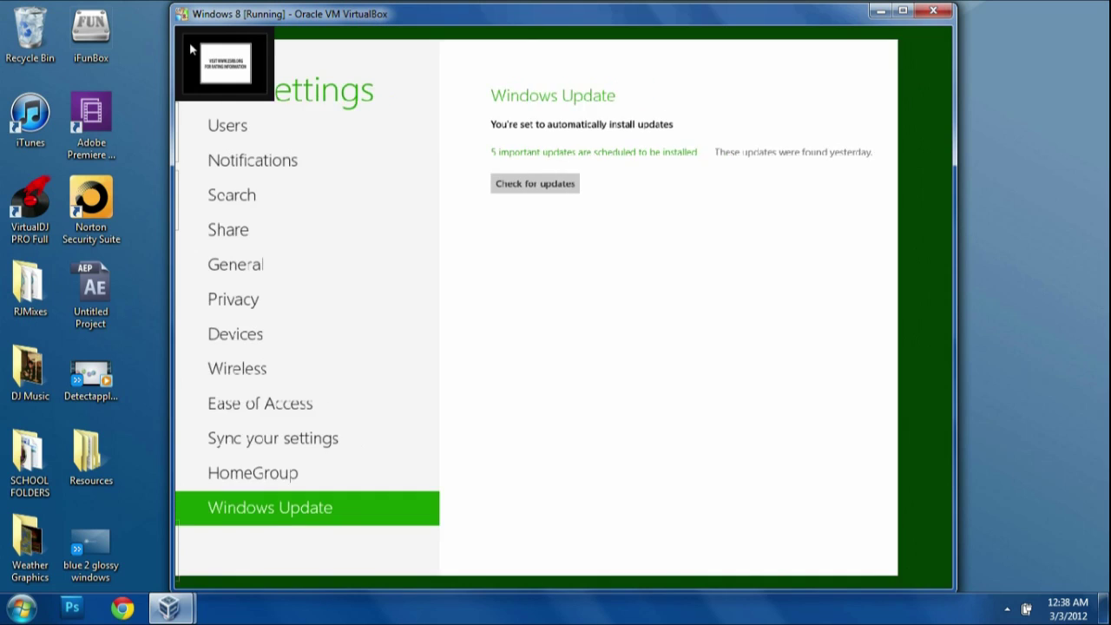